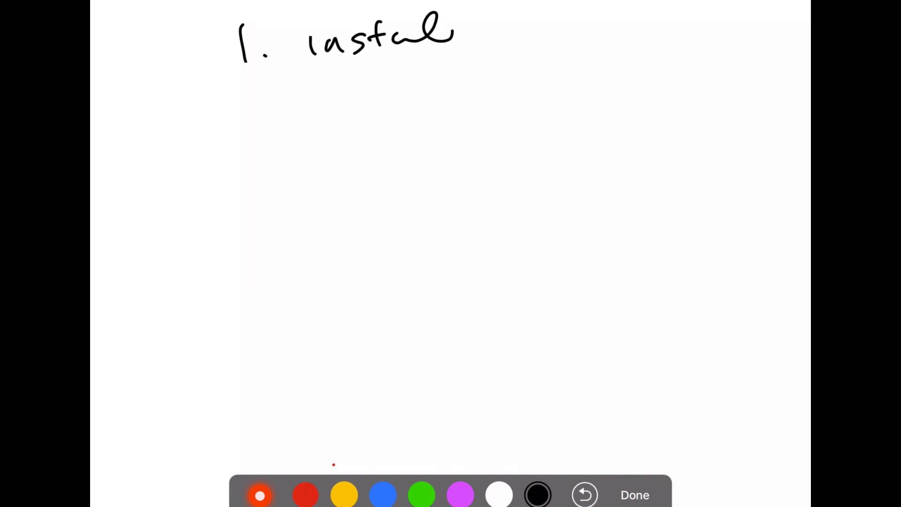
Step: Finish handwriting '1. install FMC' on the whiteboard's first line
drag(497, 19, 498, 44)
mouse_move(495, 16)
mouse_down()
mouse_move(521, 12)
mouse_move(516, 28)
mouse_up()
mouse_move(526, 36)
mouse_down()
mouse_move(540, 20)
mouse_move(560, 22)
mouse_up()
drag(582, 14, 587, 34)
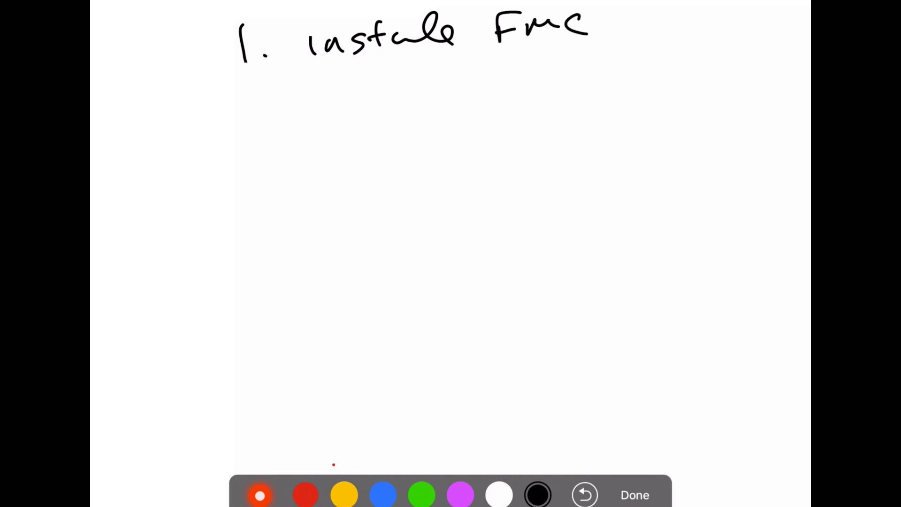
Step: Handwrite '2. install License' as the second item below it
drag(235, 100, 265, 121)
click(276, 115)
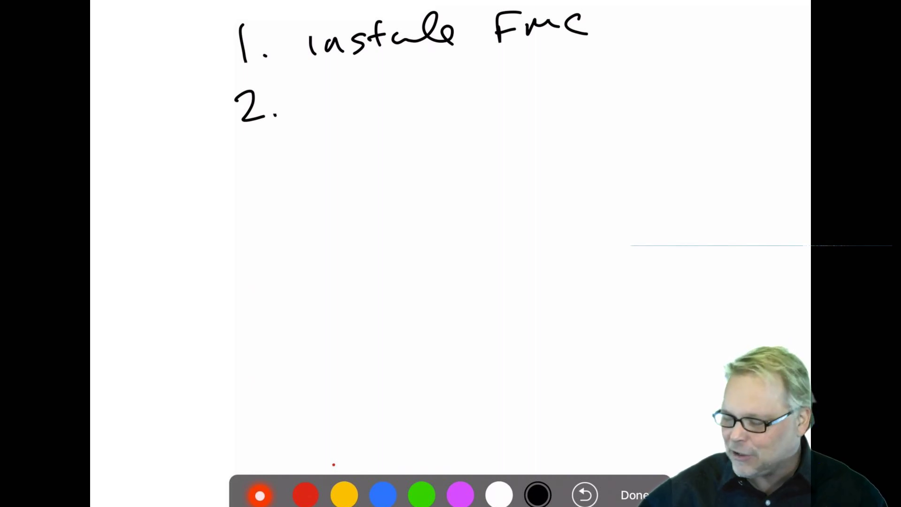
drag(312, 103, 313, 119)
drag(326, 104, 351, 117)
mouse_move(375, 84)
mouse_down()
mouse_move(371, 104)
mouse_move(389, 96)
mouse_up()
mouse_move(390, 101)
mouse_down()
mouse_move(415, 77)
mouse_move(436, 99)
mouse_up()
mouse_move(493, 71)
mouse_down()
mouse_move(511, 105)
mouse_move(596, 96)
mouse_move(642, 79)
mouse_move(645, 99)
mouse_up()
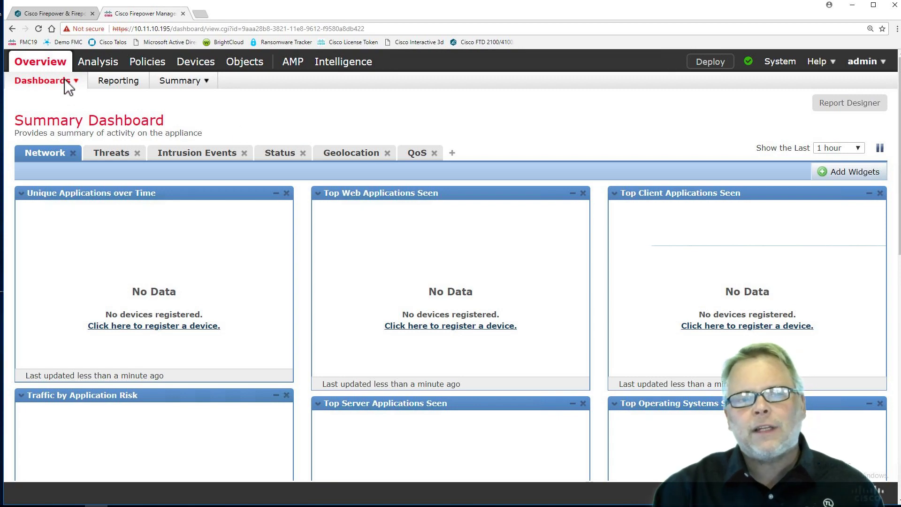
mouse_move(194, 70)
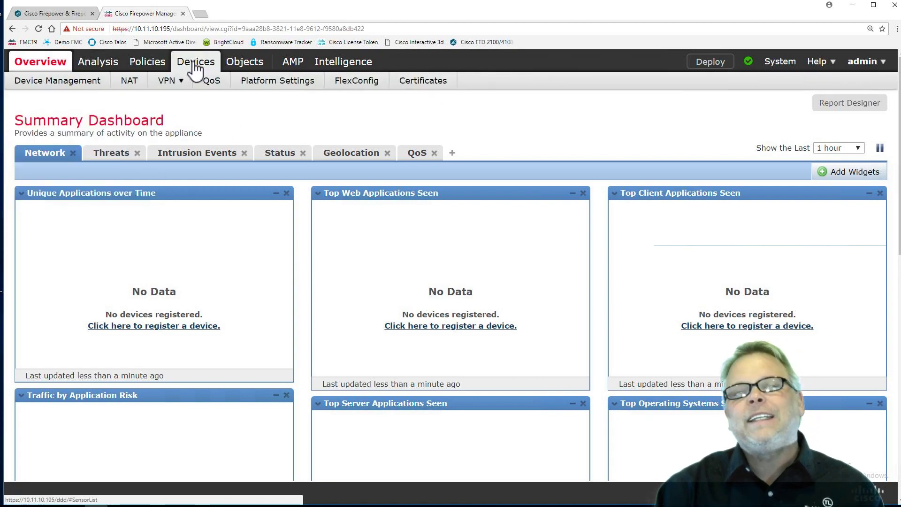
mouse_move(343, 65)
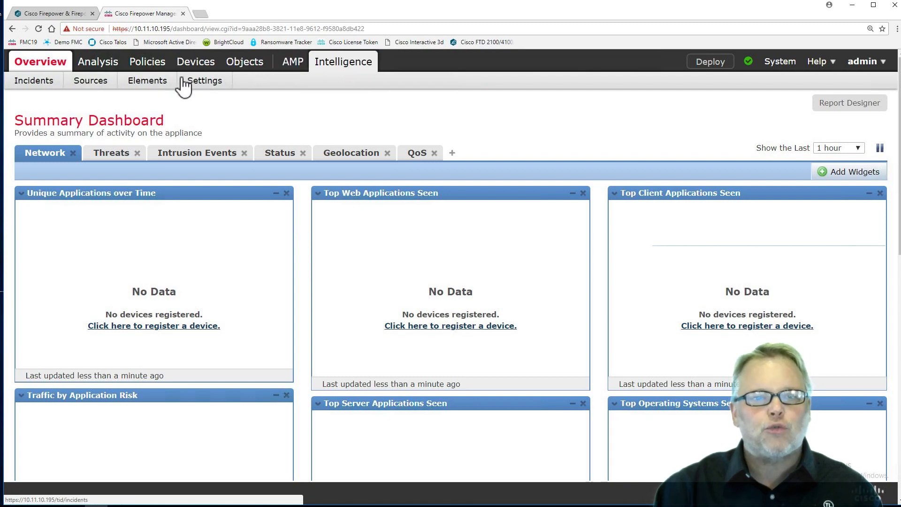
mouse_move(157, 66)
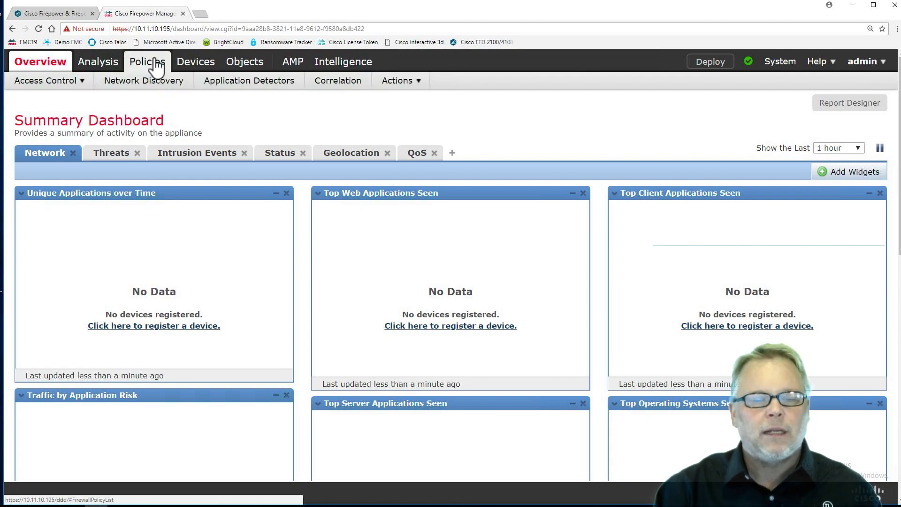
mouse_move(108, 70)
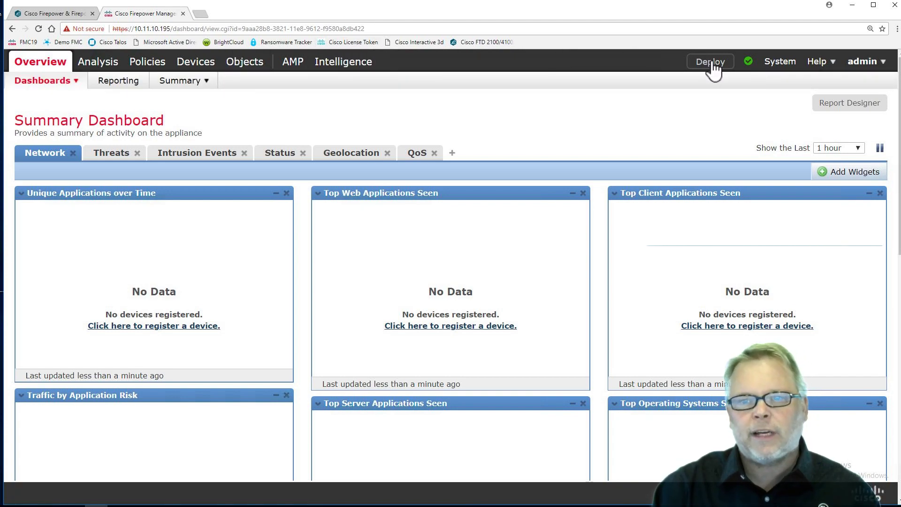
click(748, 62)
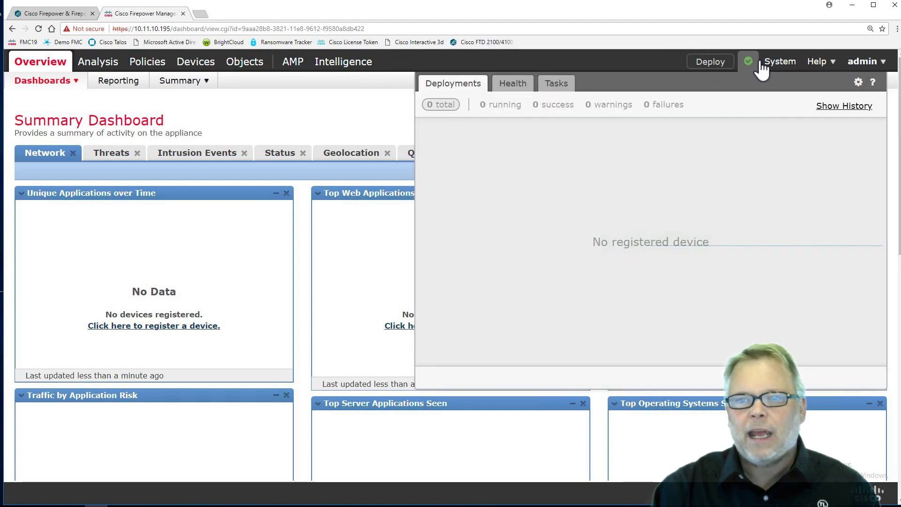
mouse_move(774, 66)
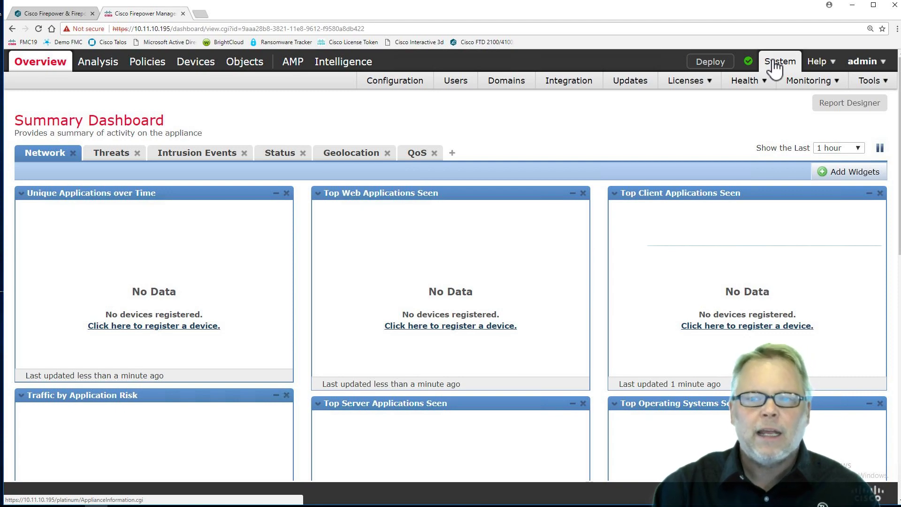
mouse_move(690, 86)
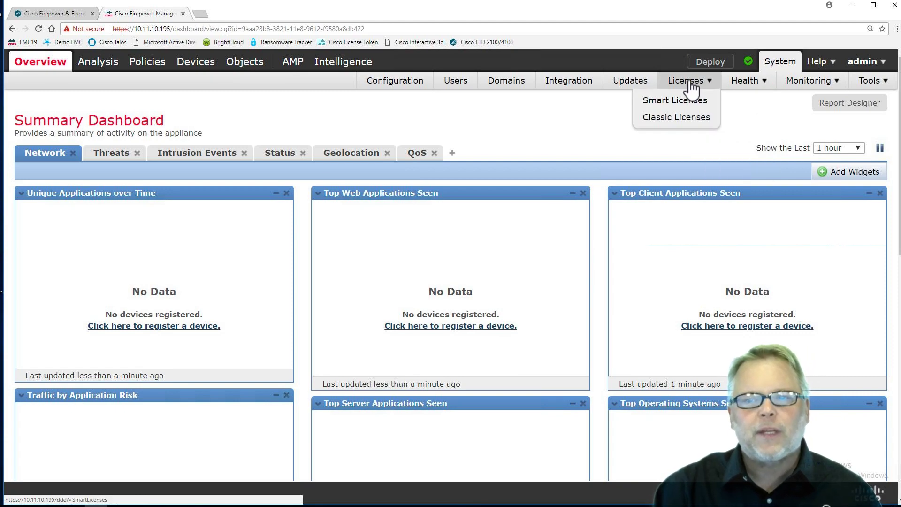
Step: Open the Classic Licenses Add Feature License form and select the appliance's license key
click(676, 123)
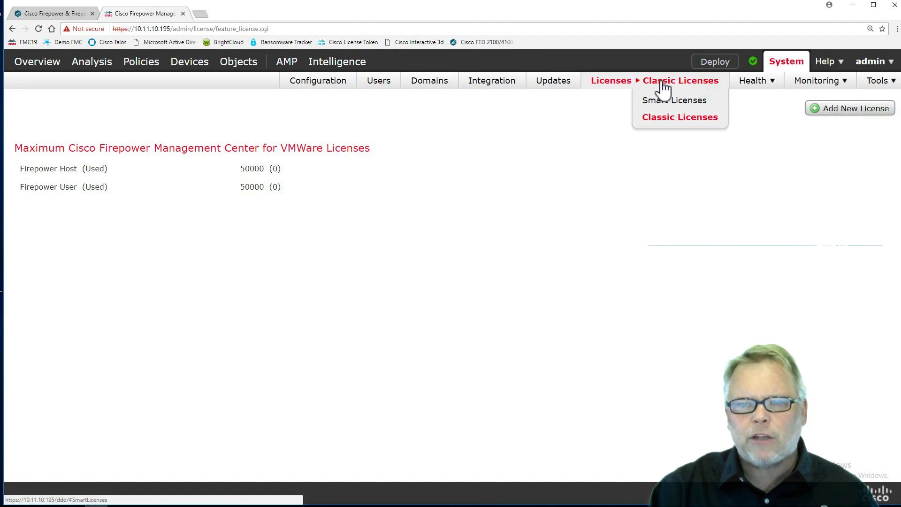
click(838, 111)
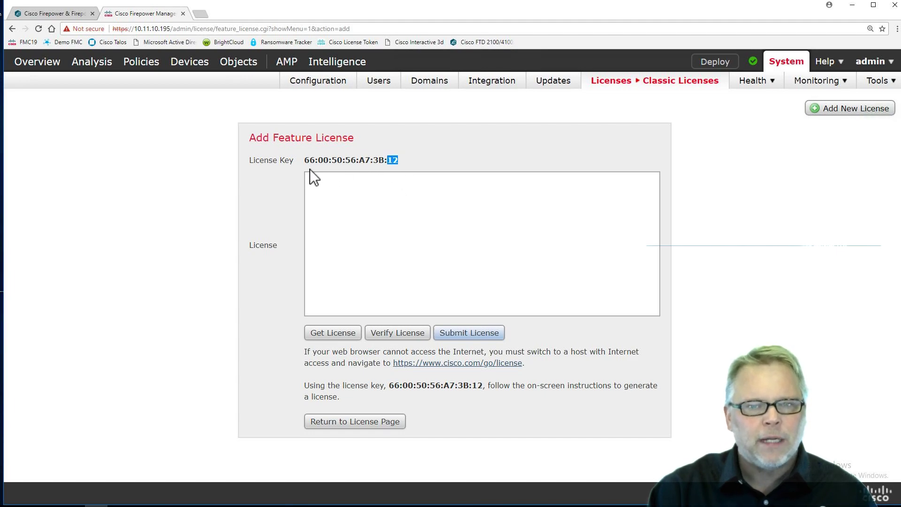
drag(310, 170, 303, 166)
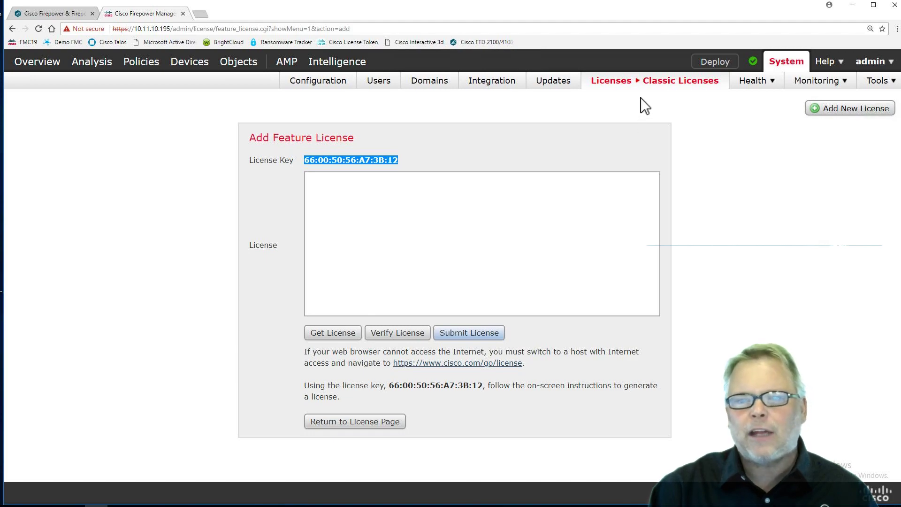
Step: Open Smart Licenses registration and disable Cisco Success Network
mouse_move(643, 85)
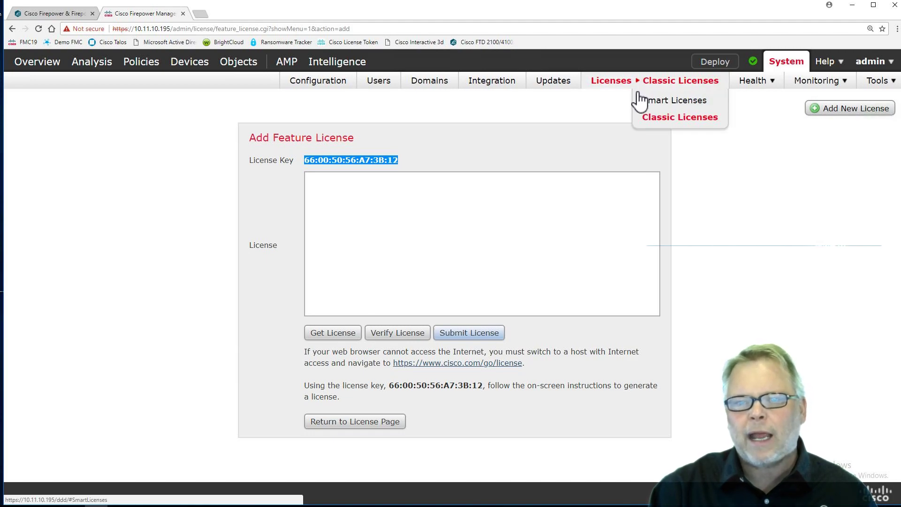
click(665, 103)
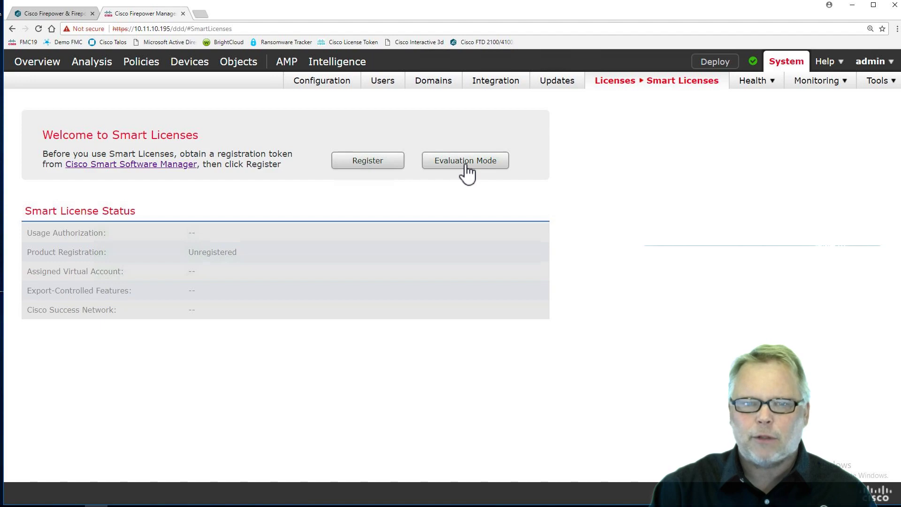
click(364, 164)
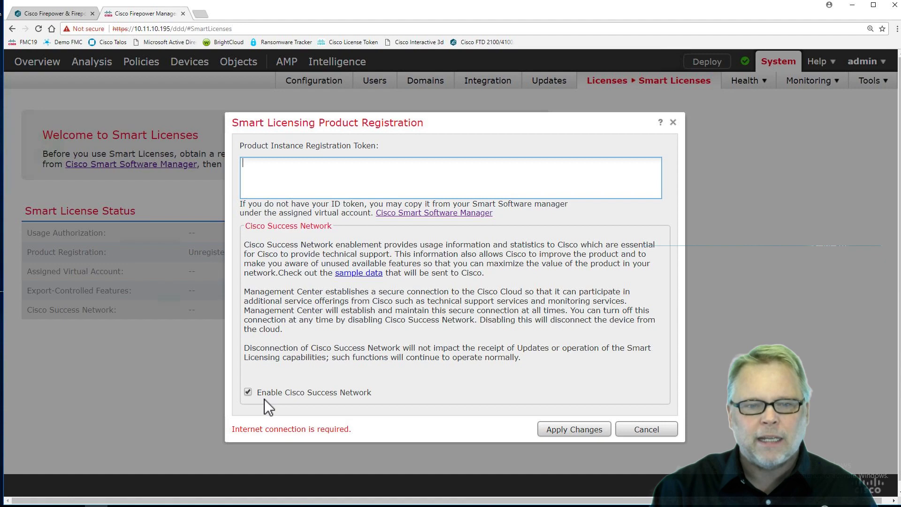
click(247, 393)
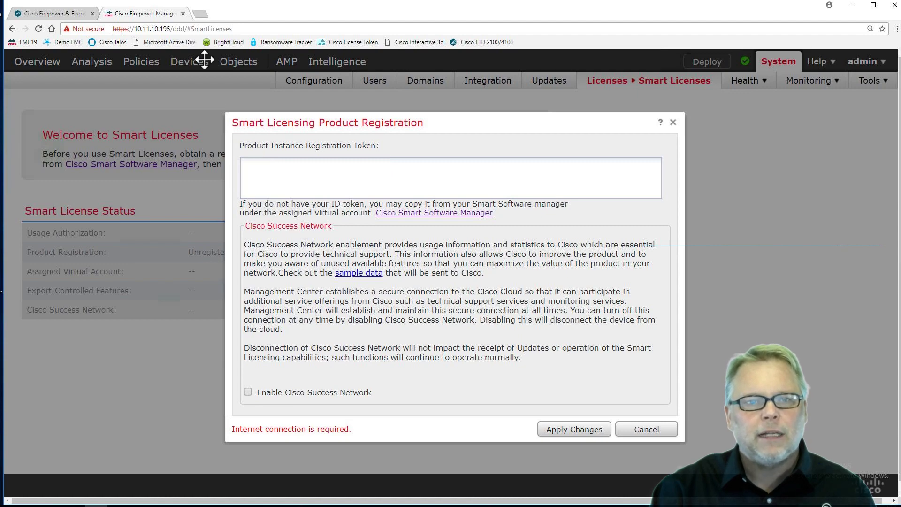
click(201, 13)
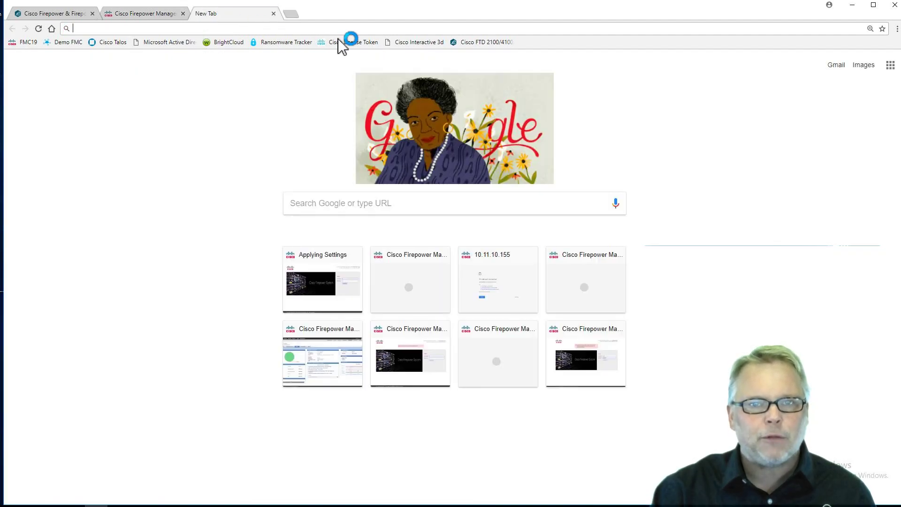
Step: Sign in to the Cisco account through the Cisco License Token bookmark
click(340, 41)
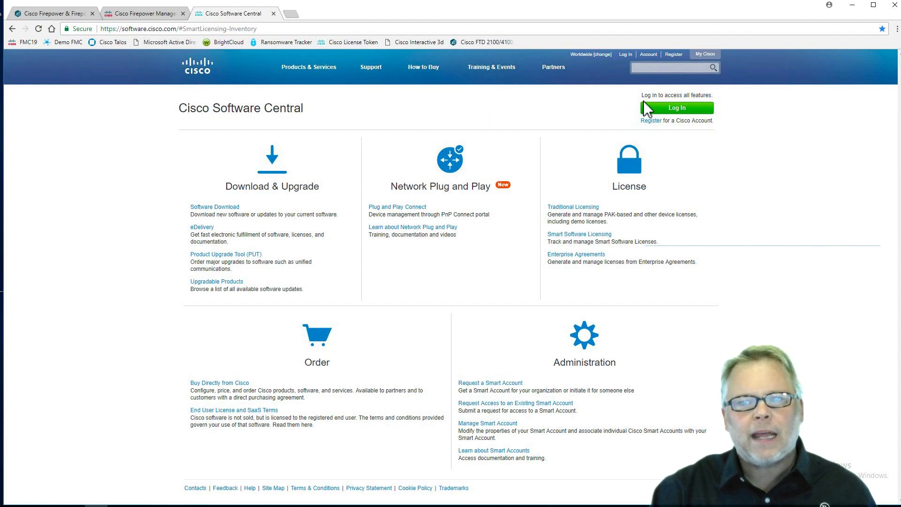
click(674, 108)
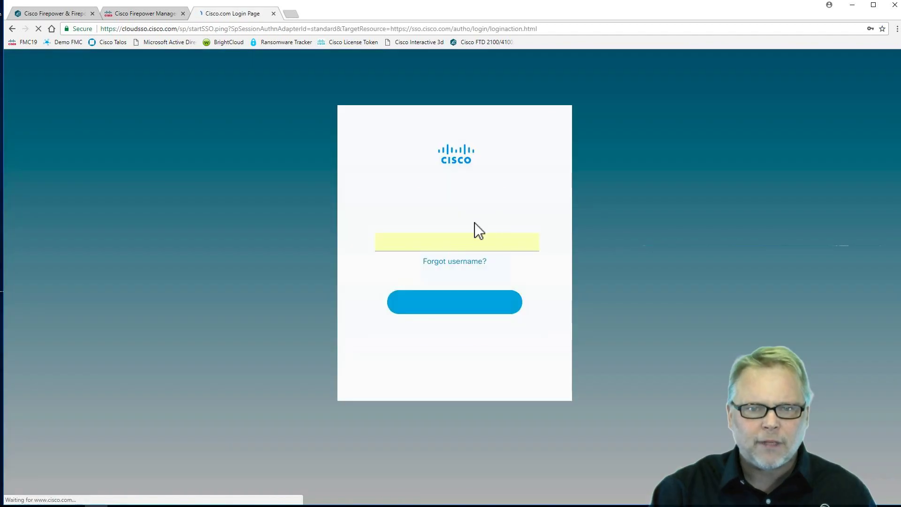
click(452, 300)
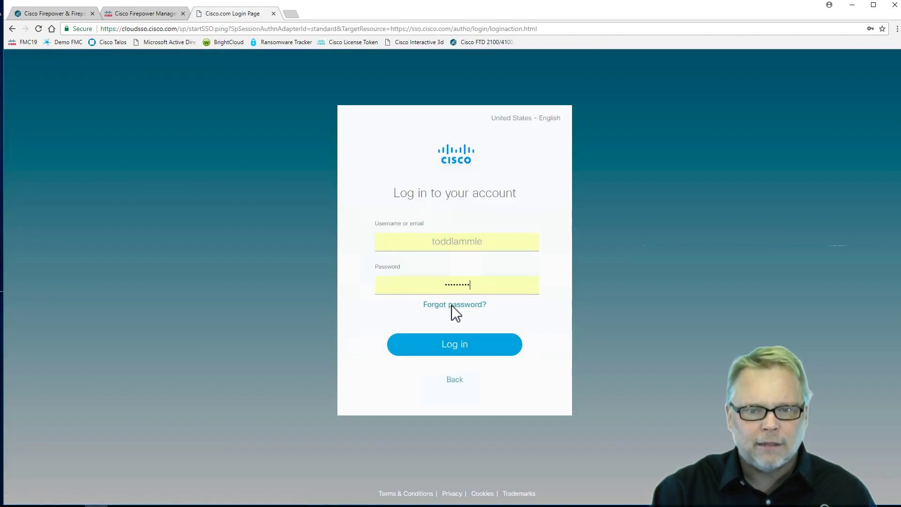
click(451, 343)
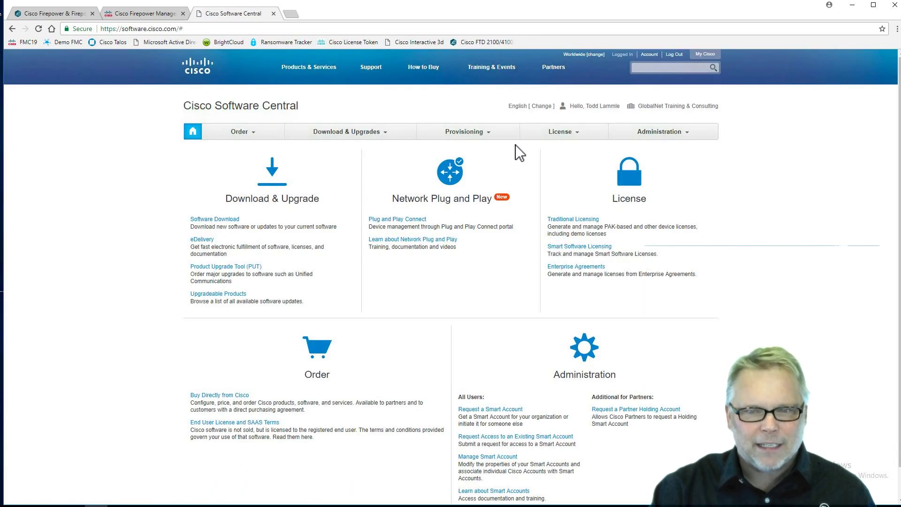
click(573, 245)
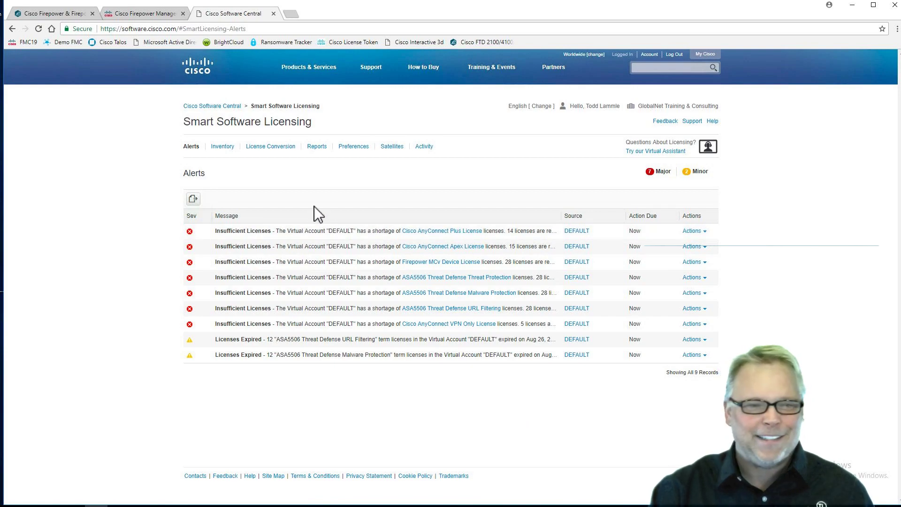
Step: Revoke the pod10 registration token from the DEFAULT virtual account inventory
click(224, 147)
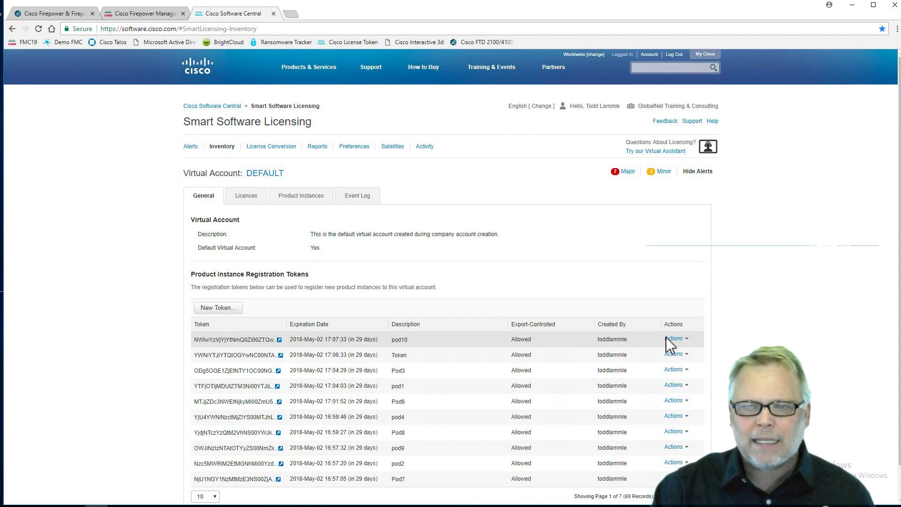
click(679, 339)
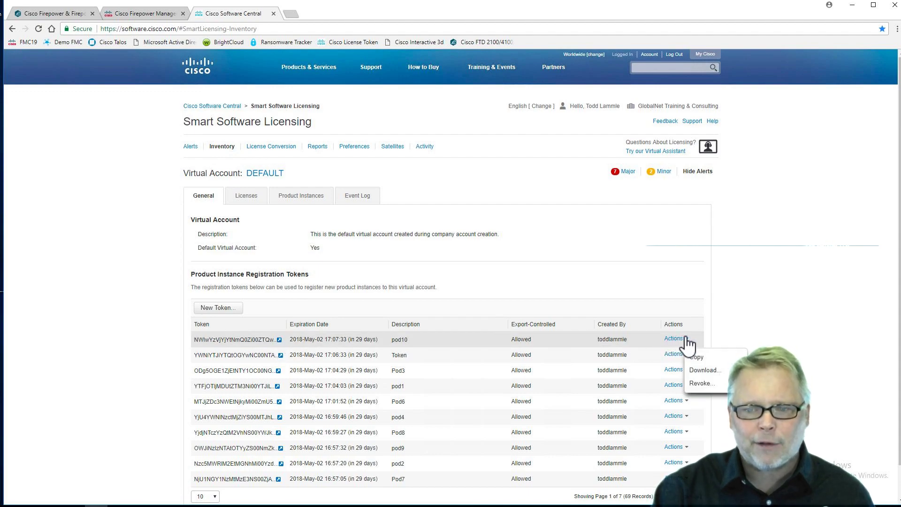
click(701, 382)
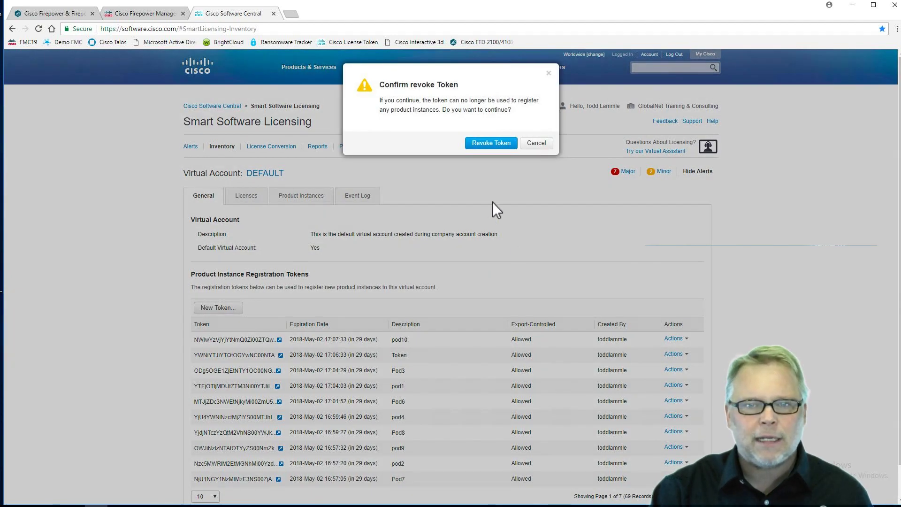
click(486, 140)
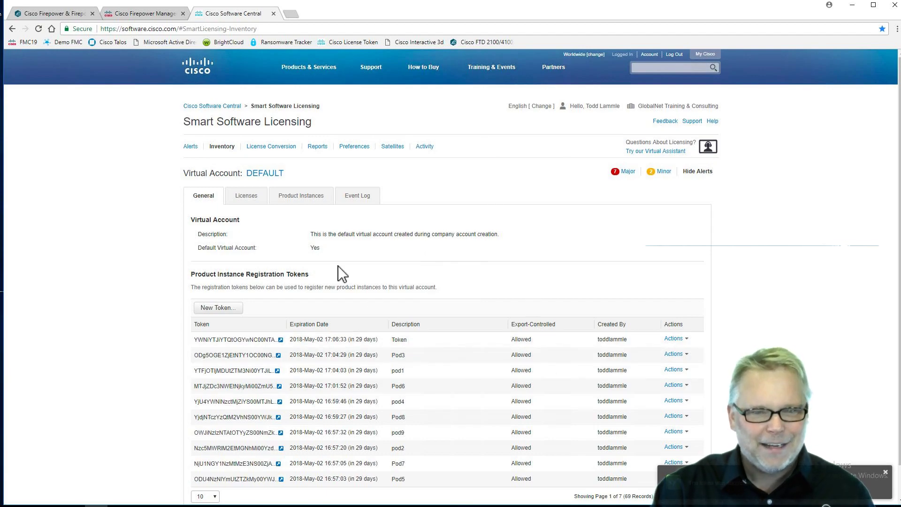
click(226, 307)
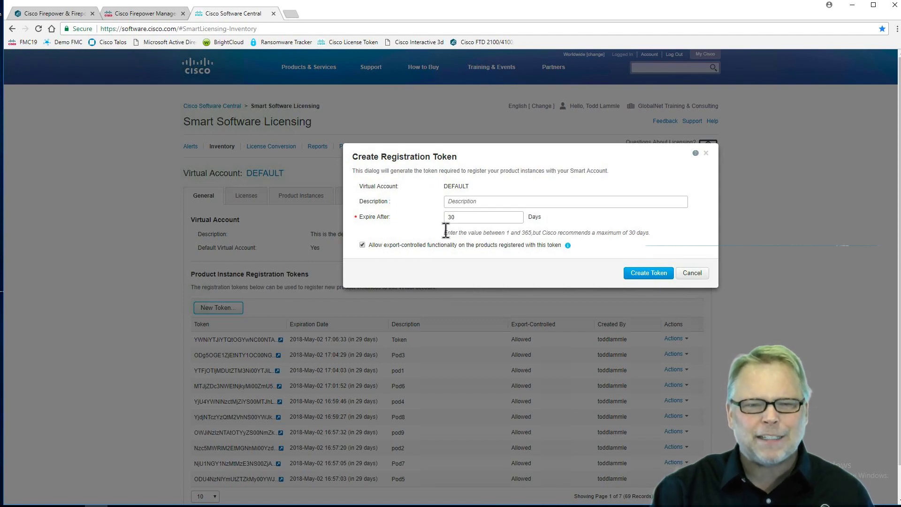
Step: Create a 30-day registration token described as 'FMC 19' and copy its token string
click(473, 201)
text(FMC 19)
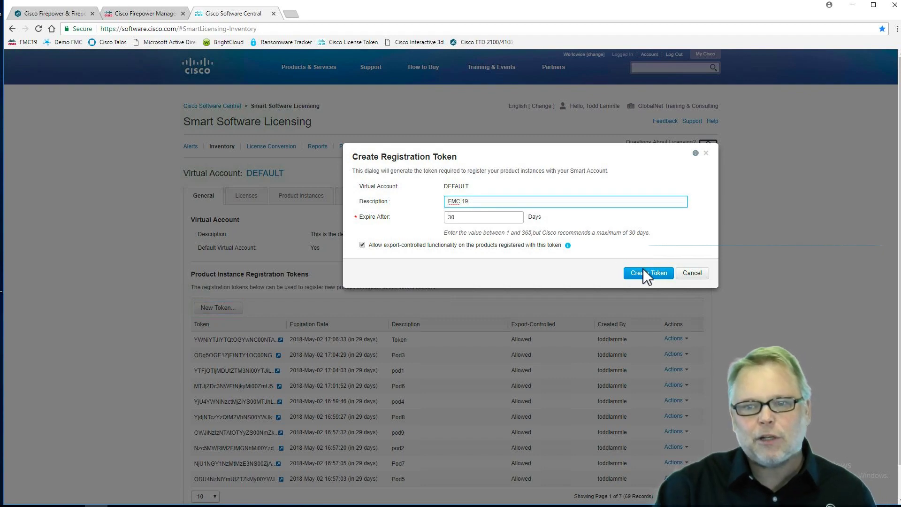
click(653, 272)
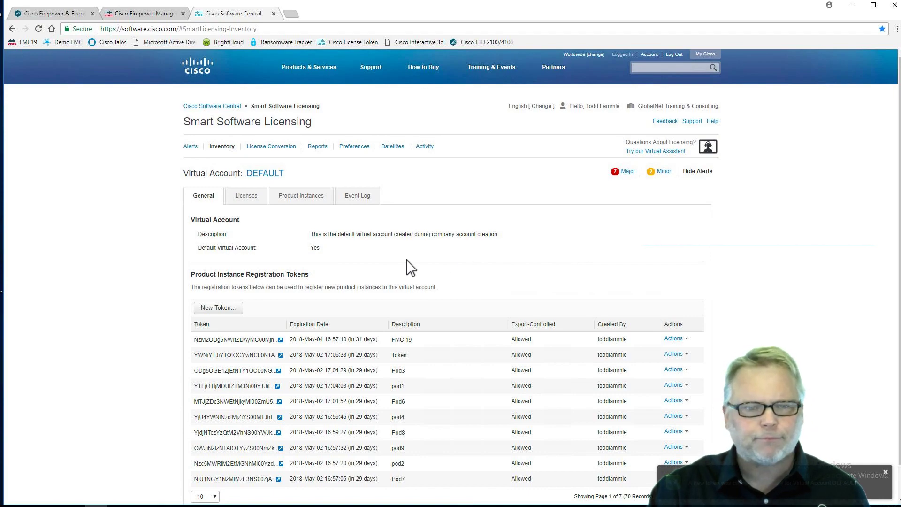
click(280, 340)
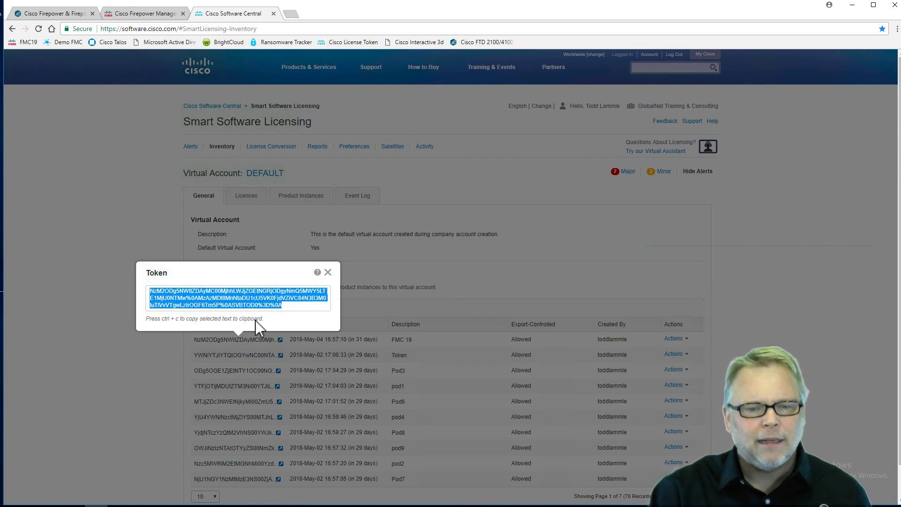
right_click(237, 303)
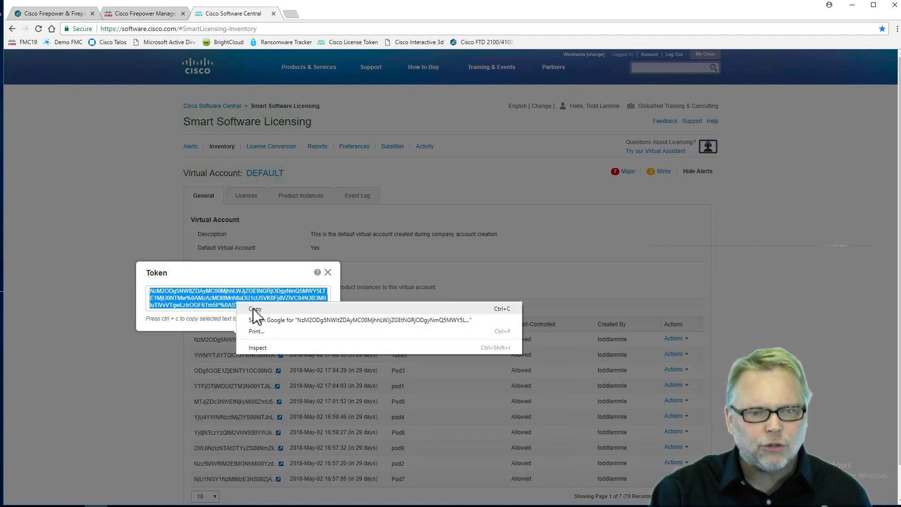
click(254, 308)
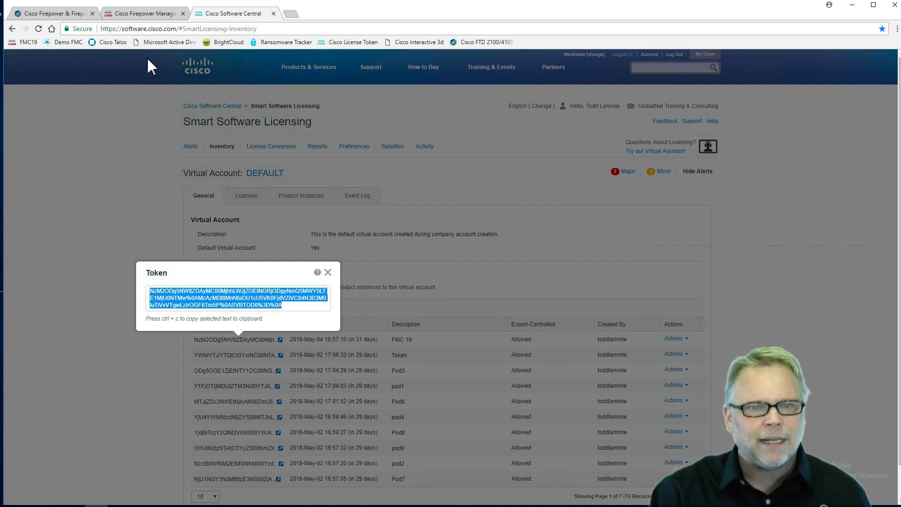
Step: Paste the FMC 19 token into FMC's registration form, apply, and dismiss the success messages
click(145, 13)
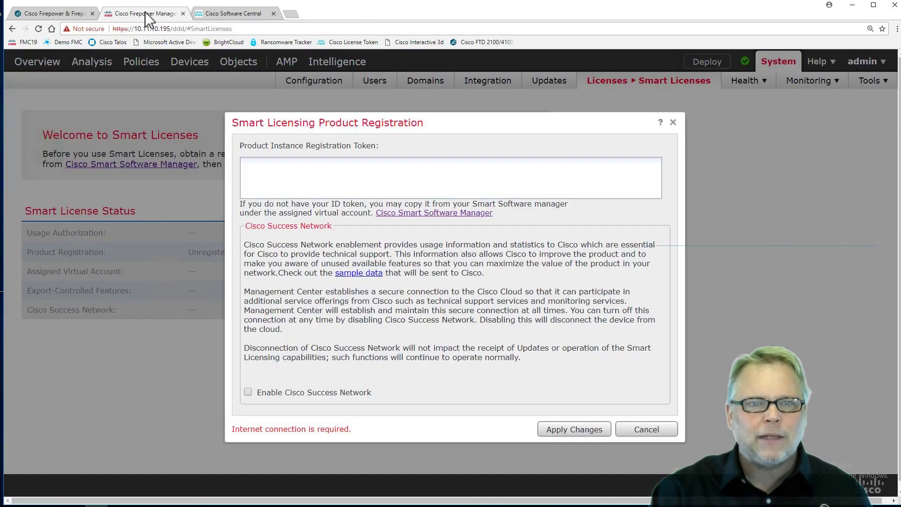
right_click(263, 170)
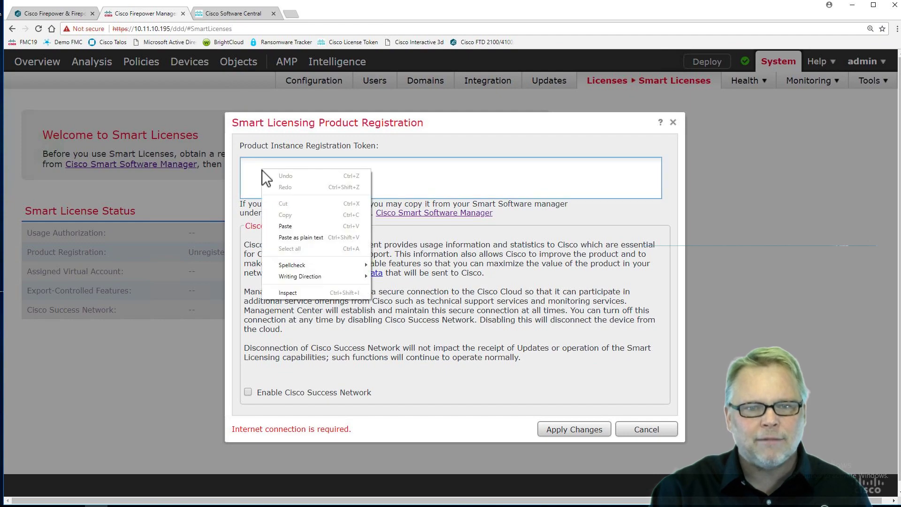
click(295, 226)
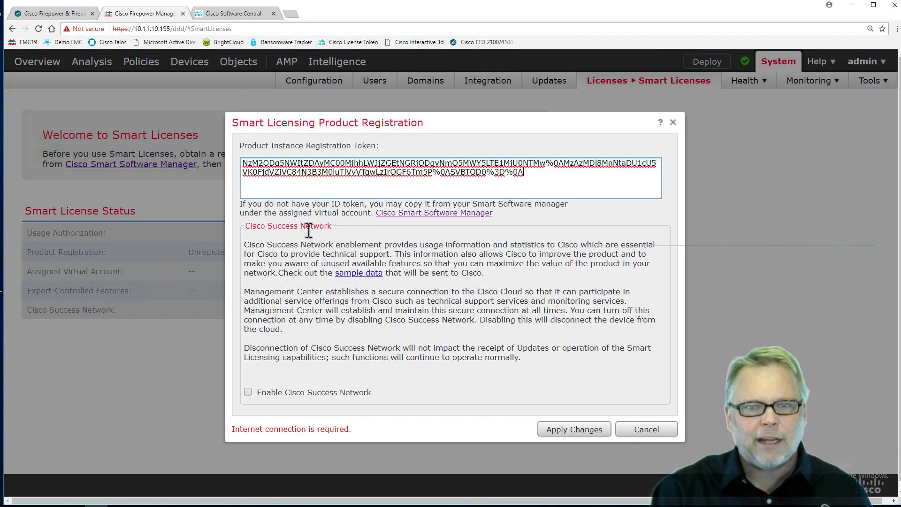
click(570, 427)
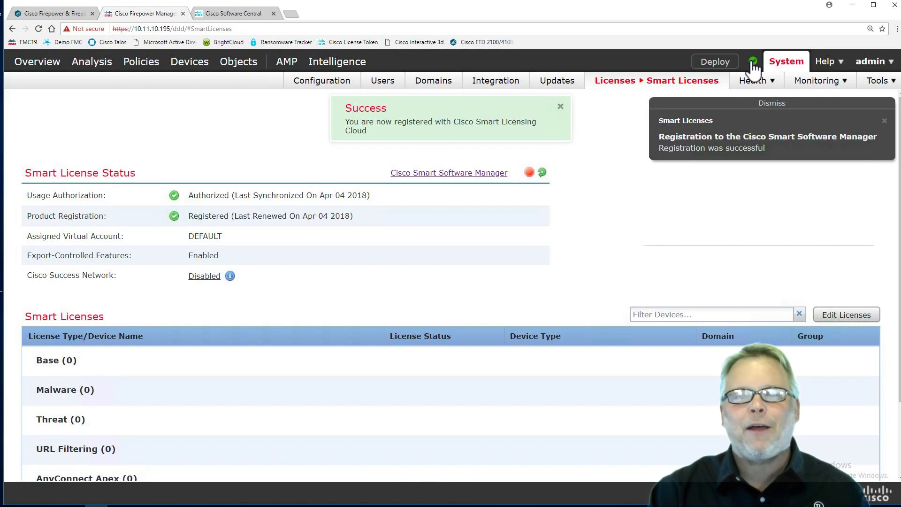
click(561, 104)
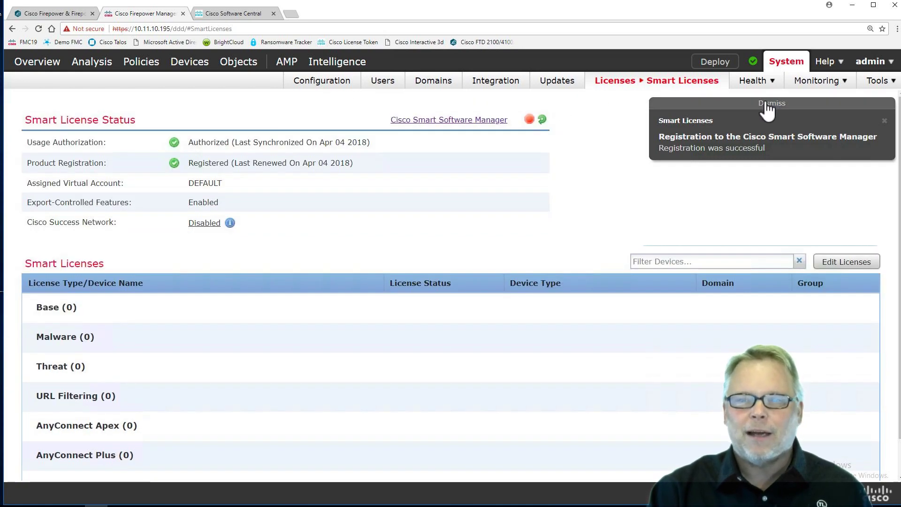
click(757, 116)
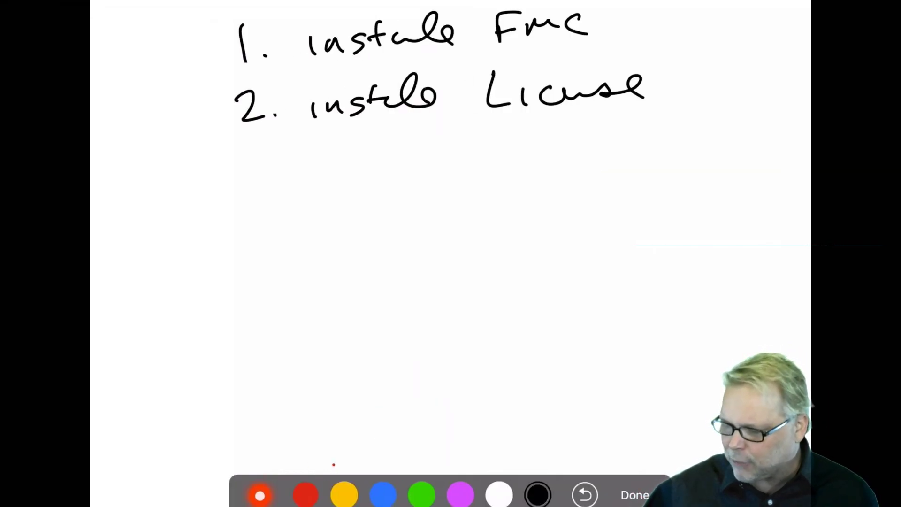
Step: Handwrite '3. Configure System Config' beneath the second list item
mouse_move(246, 153)
mouse_down()
mouse_move(261, 160)
mouse_move(253, 179)
mouse_up()
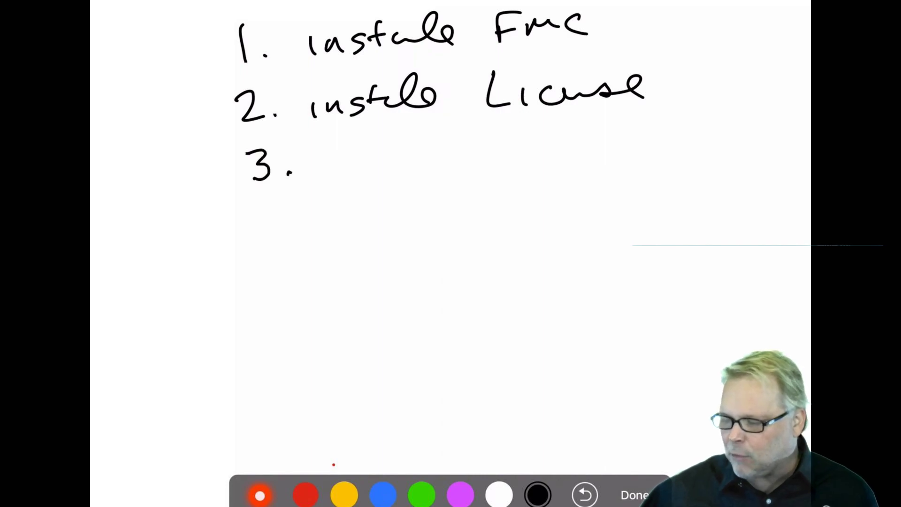
drag(335, 154, 333, 178)
mouse_move(352, 166)
mouse_down()
mouse_move(346, 178)
mouse_move(353, 167)
mouse_up()
drag(361, 162, 409, 162)
drag(425, 157, 417, 187)
mouse_move(434, 155)
mouse_down()
mouse_move(446, 166)
mouse_move(479, 163)
mouse_up()
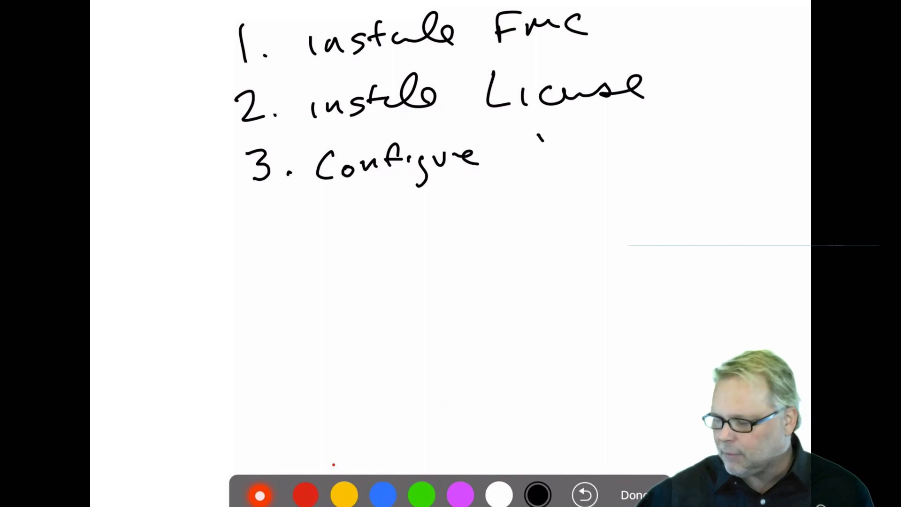
drag(539, 135, 521, 167)
drag(548, 149, 560, 180)
drag(590, 139, 573, 162)
drag(605, 121, 602, 156)
mouse_move(592, 149)
mouse_down()
mouse_move(618, 141)
mouse_move(645, 153)
mouse_up()
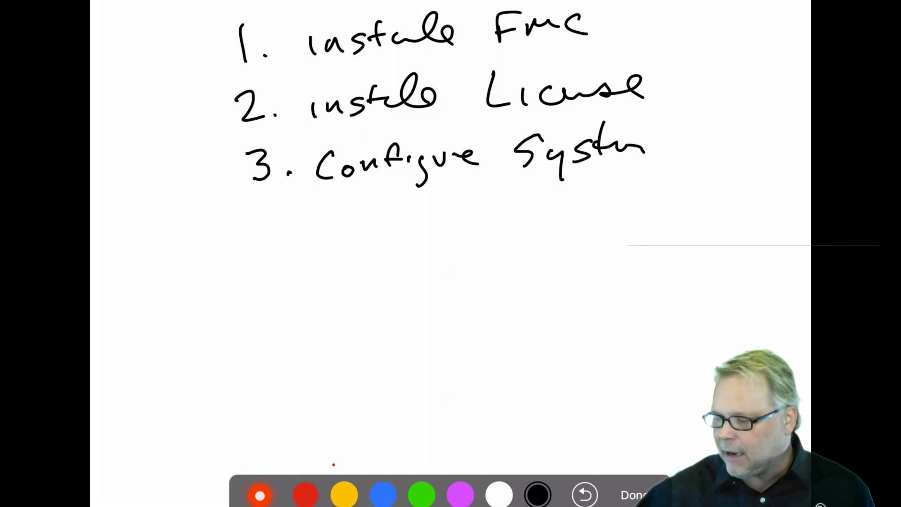
drag(693, 123, 680, 155)
mouse_move(702, 143)
mouse_down()
mouse_move(699, 152)
mouse_move(718, 141)
mouse_up()
mouse_move(732, 118)
mouse_down()
mouse_move(730, 149)
mouse_move(747, 134)
mouse_up()
drag(751, 135, 763, 170)
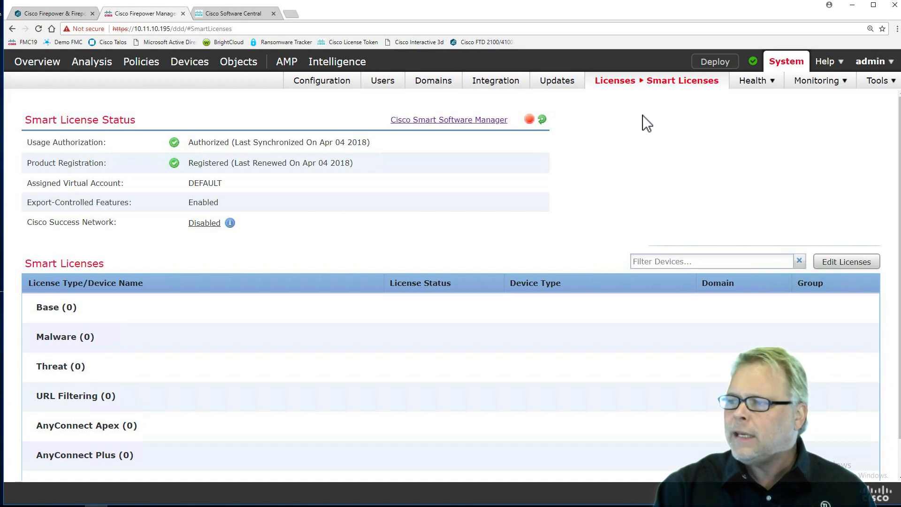
mouse_move(747, 89)
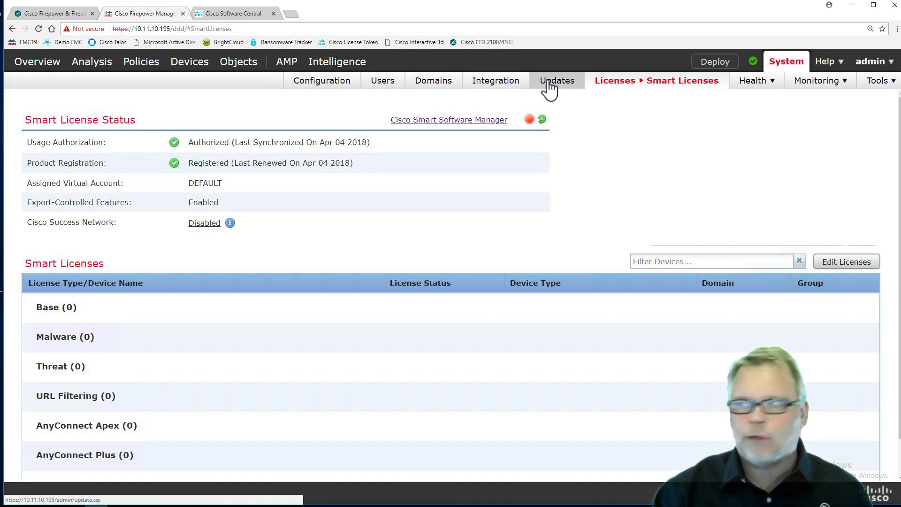
click(324, 78)
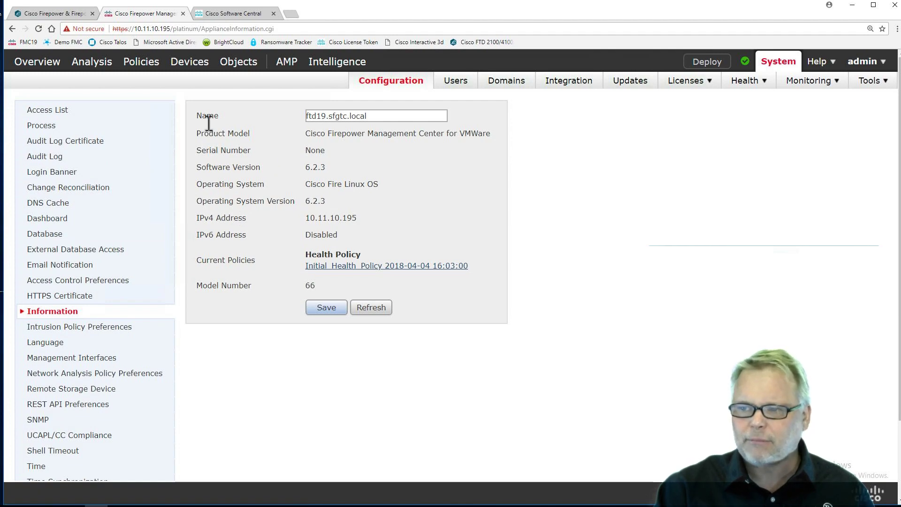
Step: View the Access List rules for ports 443 and 22, cancelling the new rule form
click(52, 109)
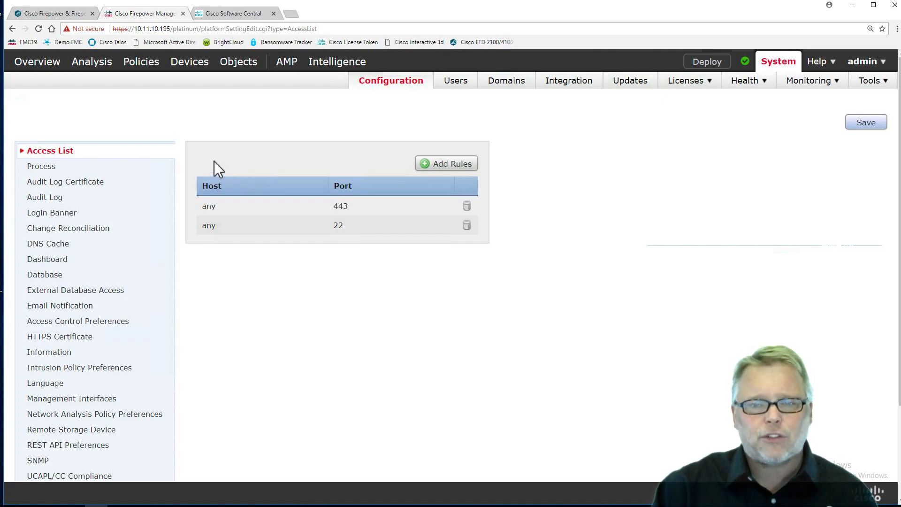
click(438, 160)
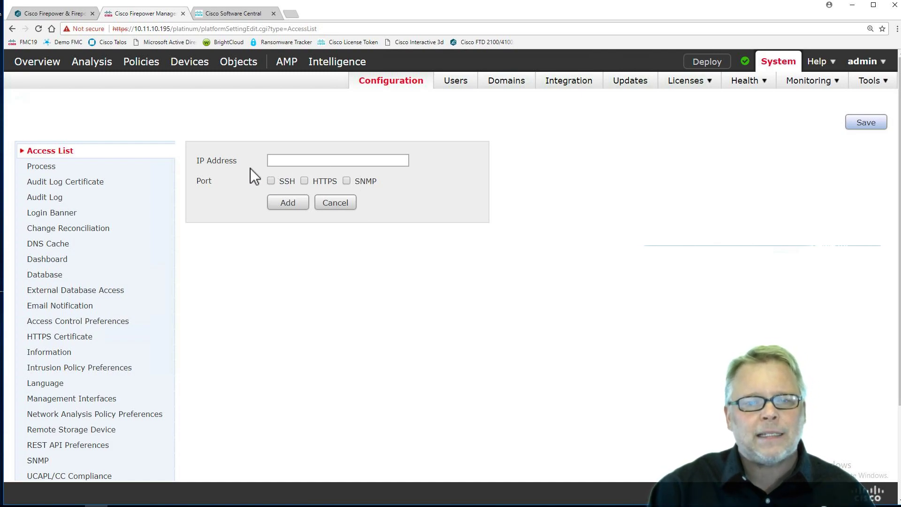
click(332, 205)
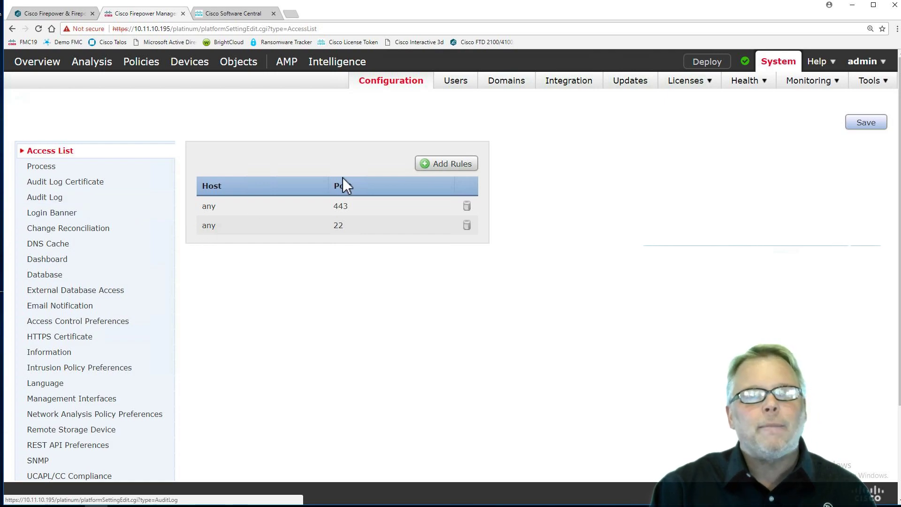
click(47, 170)
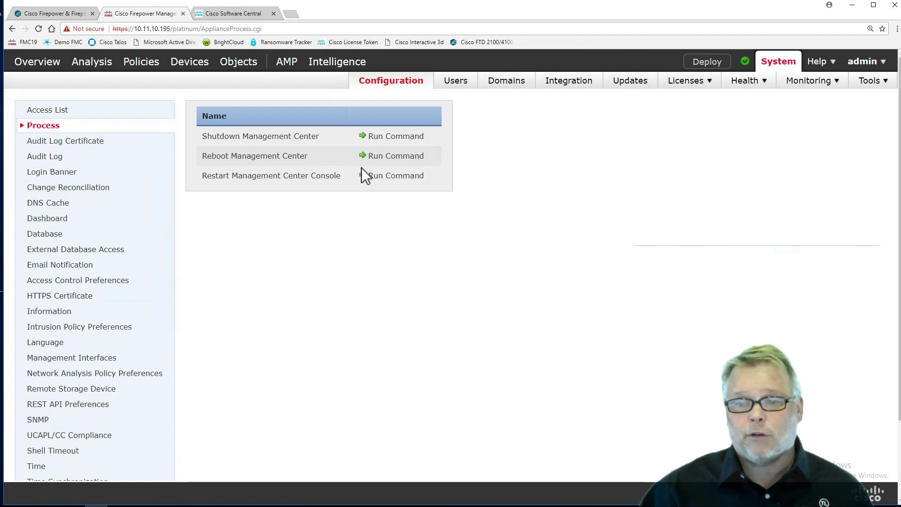
Step: Open the audit log in a new tab and close the Cisco Software Central tab
click(56, 165)
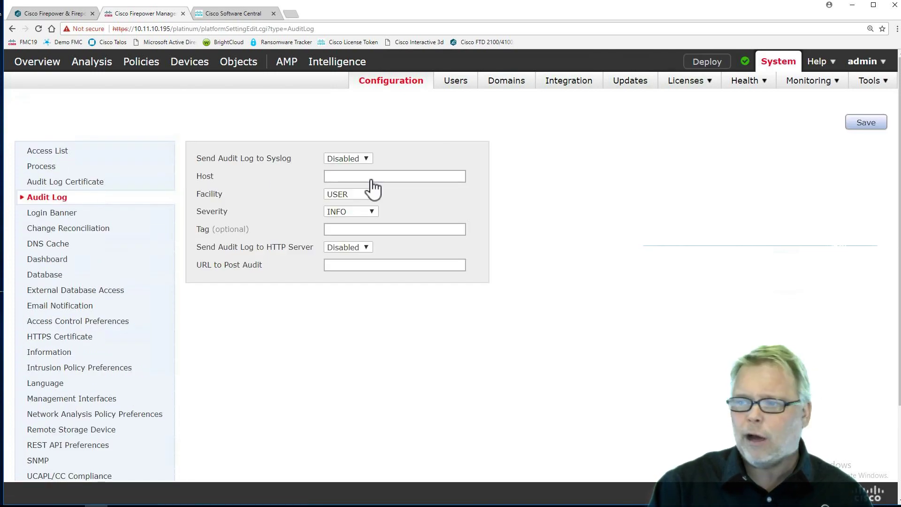
mouse_move(804, 87)
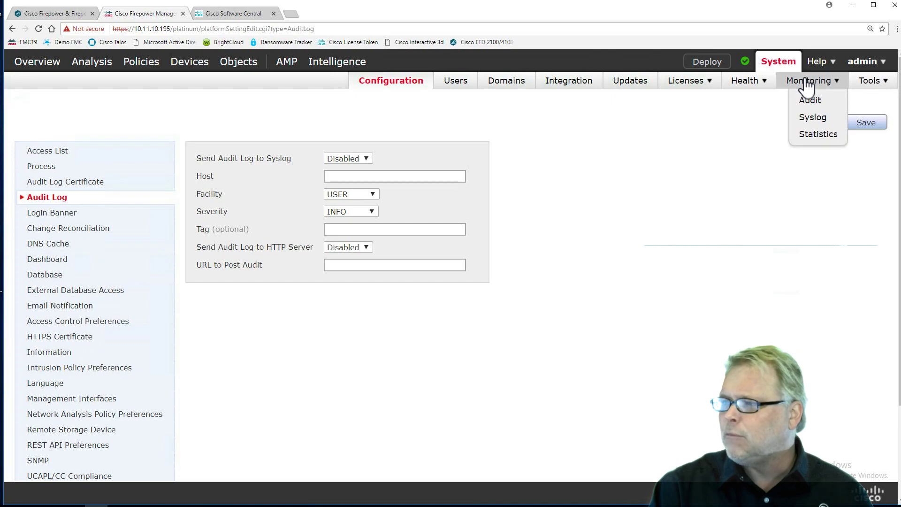
right_click(812, 101)
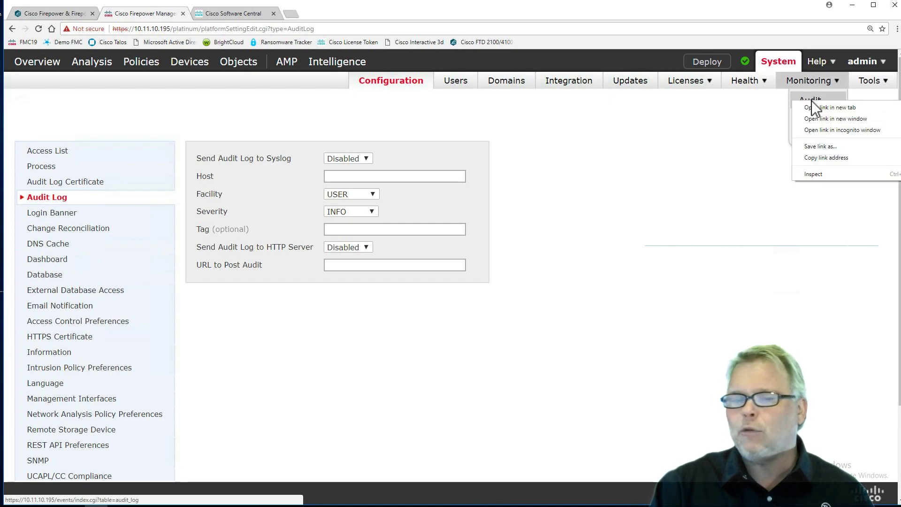
click(860, 107)
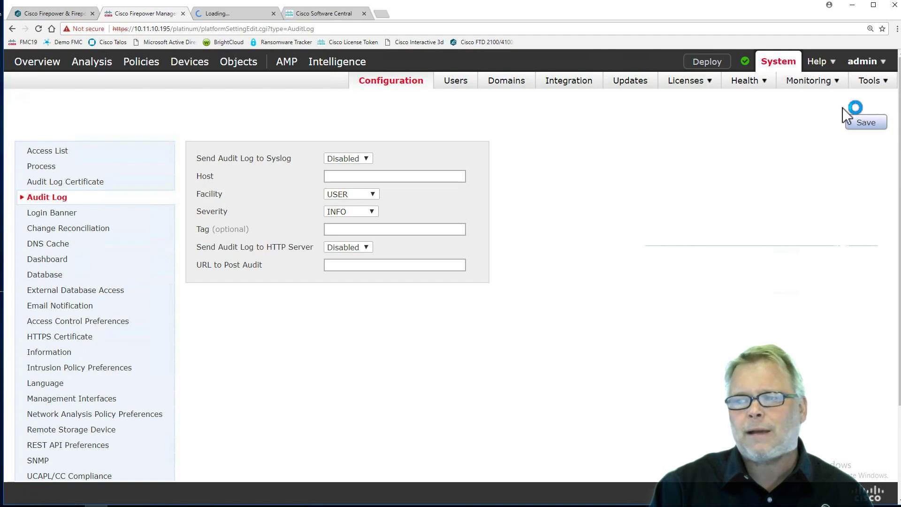
click(364, 13)
click(246, 13)
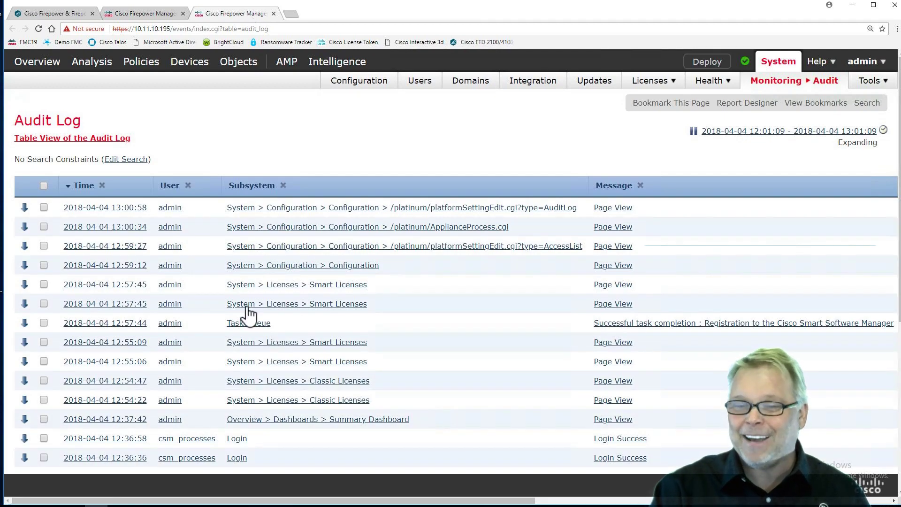
Step: Check the 12:57:45 Smart Licenses audit entries and delete the selected events
scroll(247, 315, down, 5)
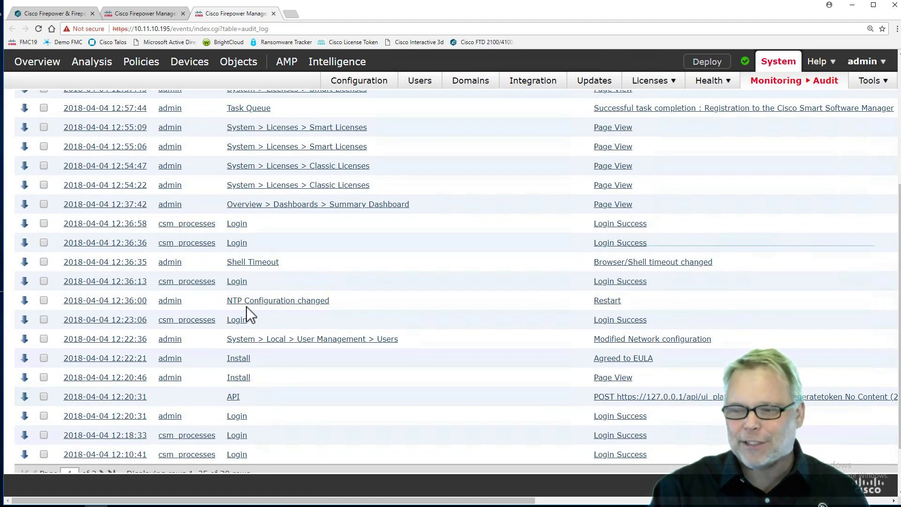
scroll(246, 306, down, 1)
scroll(246, 306, up, 4)
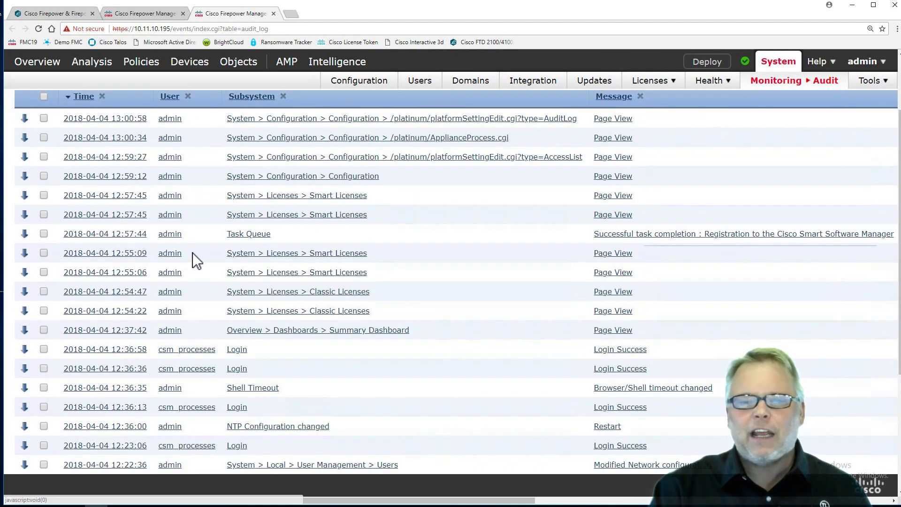
click(44, 196)
click(43, 214)
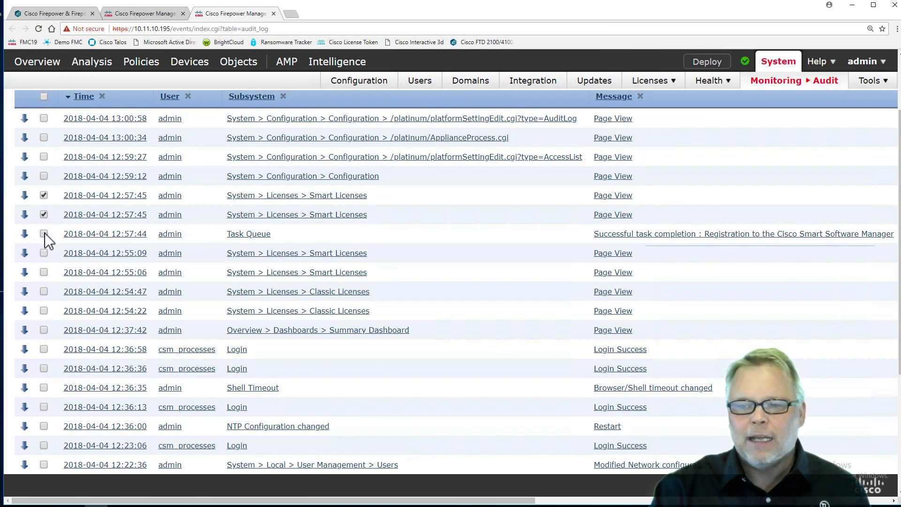
scroll(44, 238, down, 5)
click(118, 428)
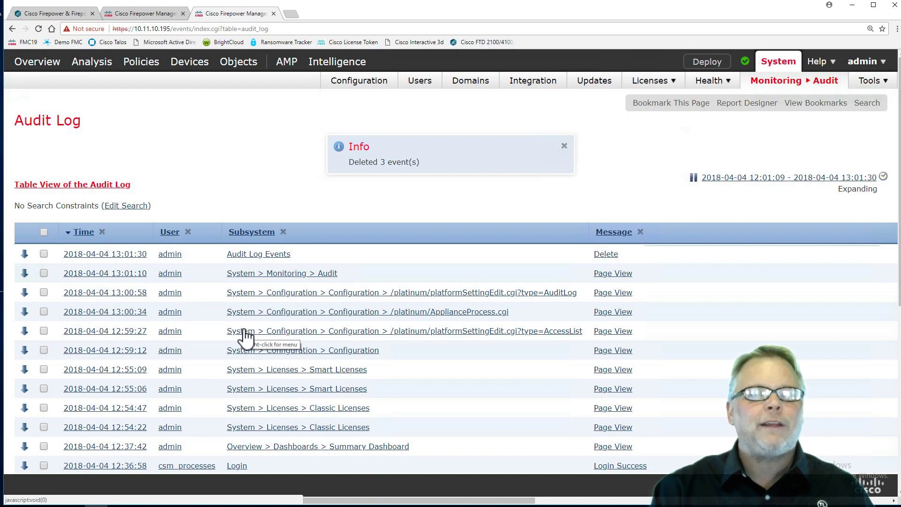
click(143, 13)
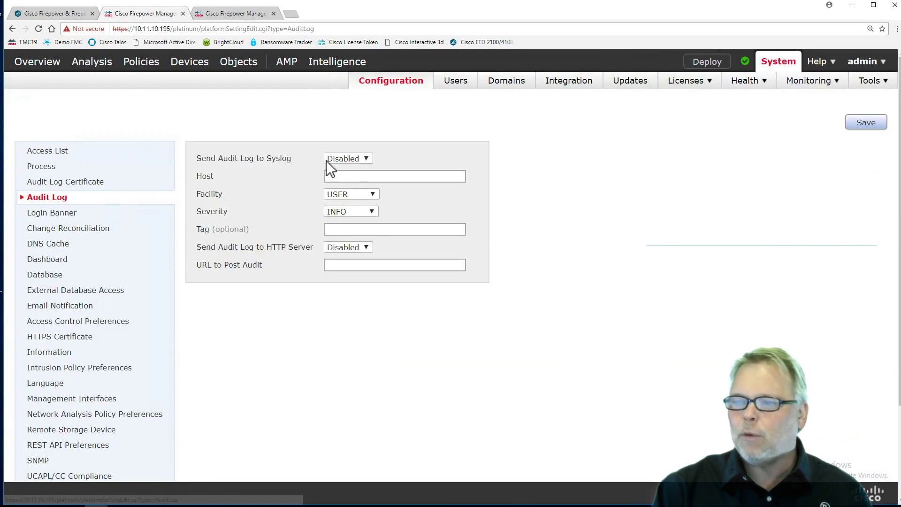
Step: Enable sending the audit log to syslog host 10.11.11.250 with facility SYSLOG
click(346, 158)
click(343, 169)
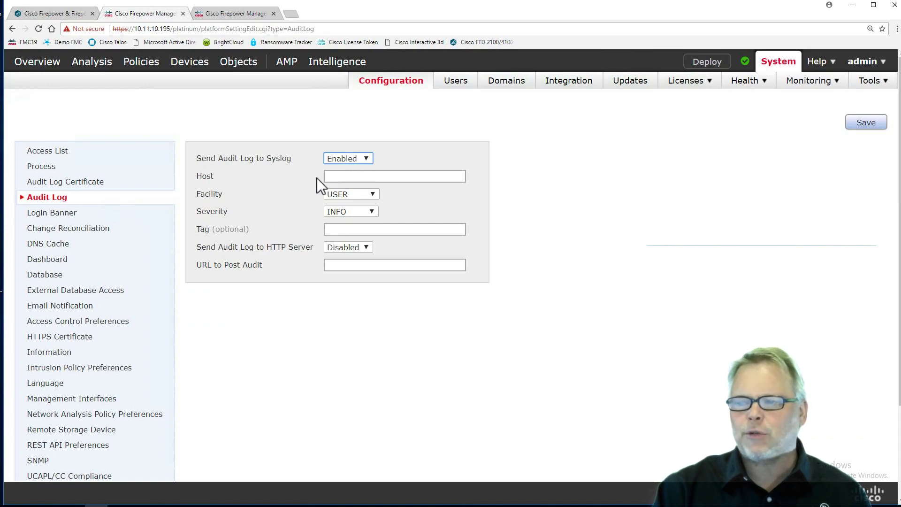
click(337, 176)
text(10.11.11.250)
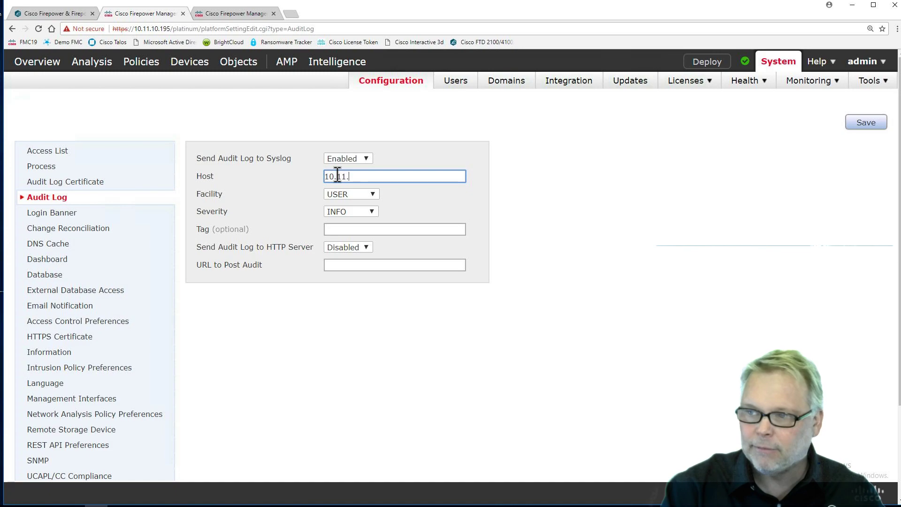
click(333, 193)
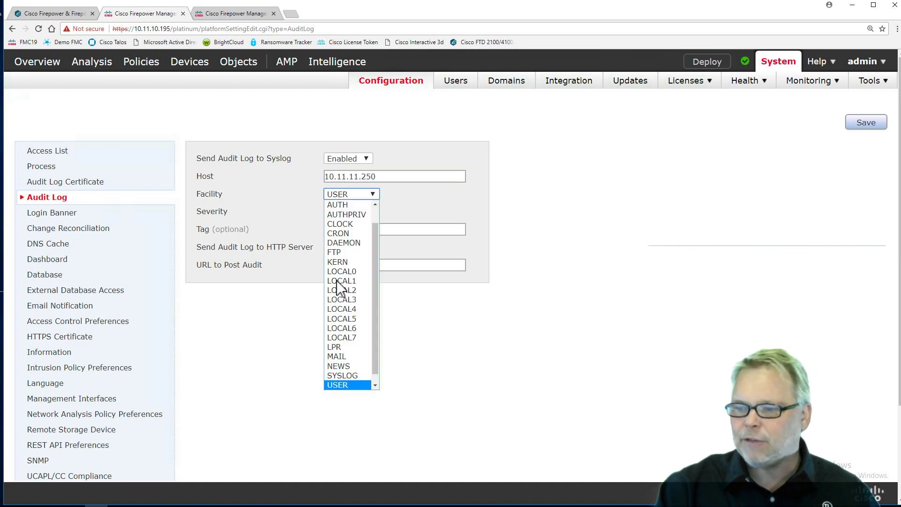
click(341, 377)
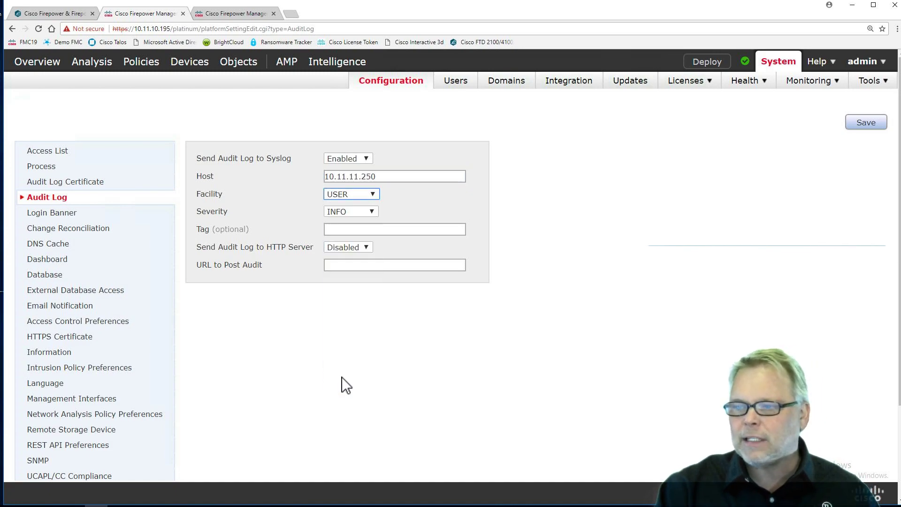
Step: Keep severity at INFO, set the tag to FMC19, and save the audit log settings
click(343, 212)
click(357, 210)
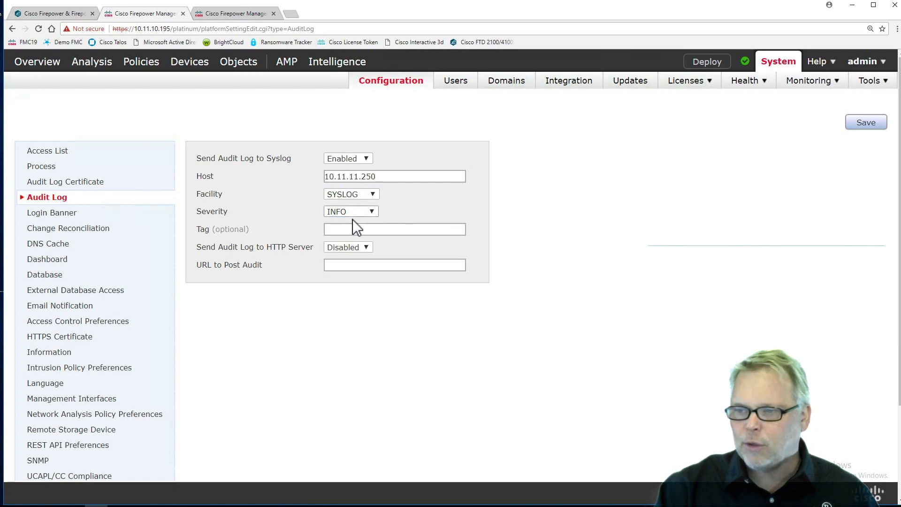
click(345, 228)
text(FMD)
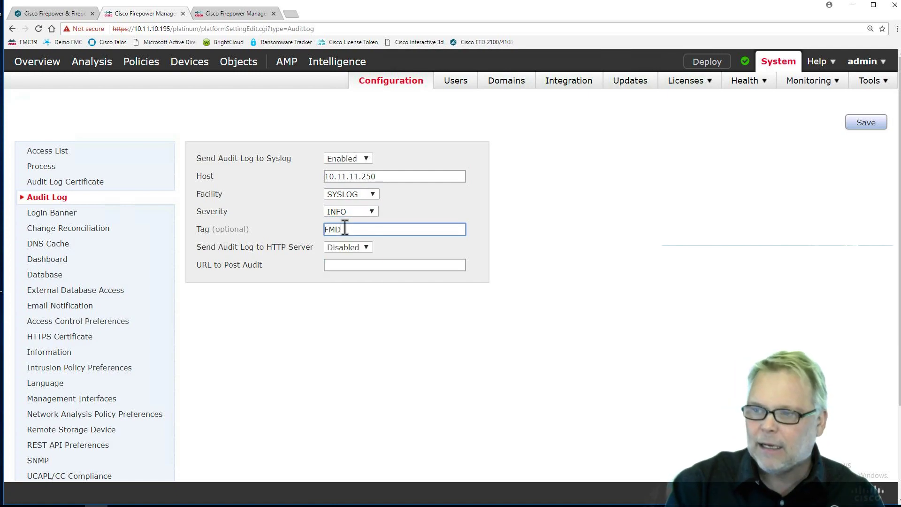
key(BackSpace)
text(C19)
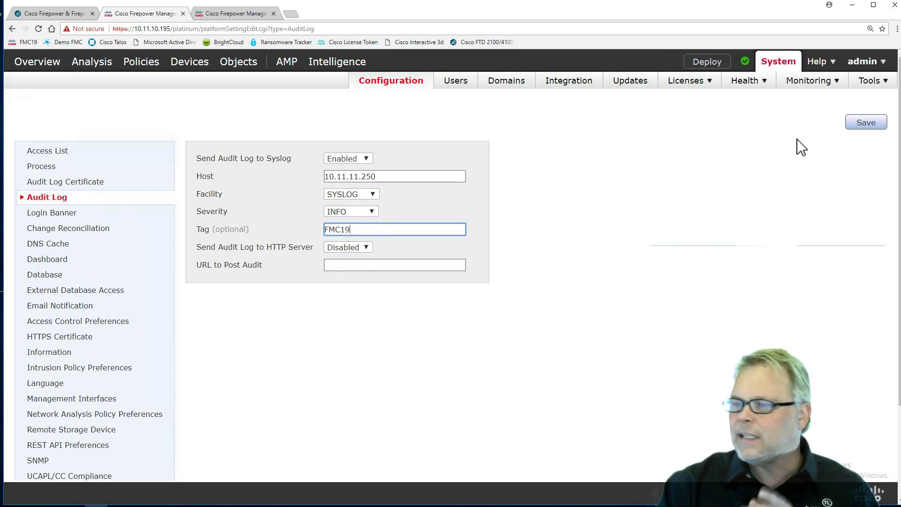
click(863, 127)
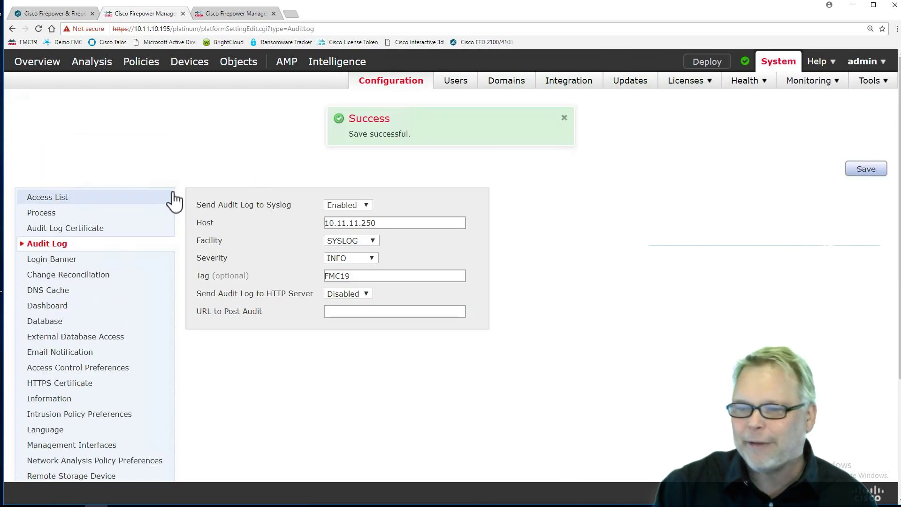
click(61, 260)
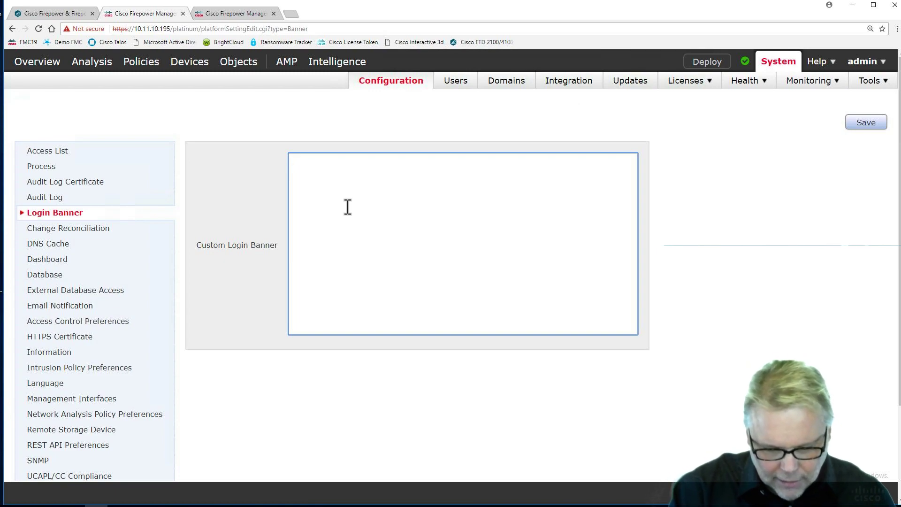
Step: Enter the custom login banner 'This is my FMC19' and save it
text(This is my FMC)
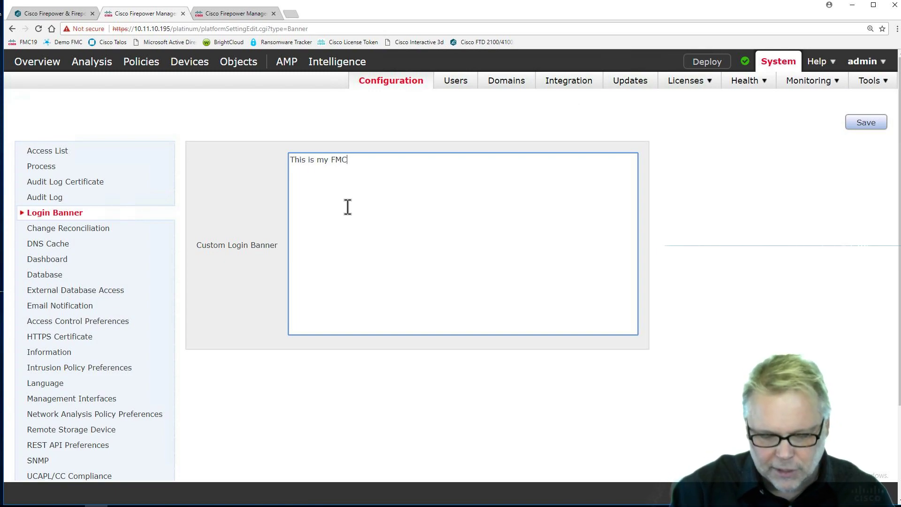
text(19)
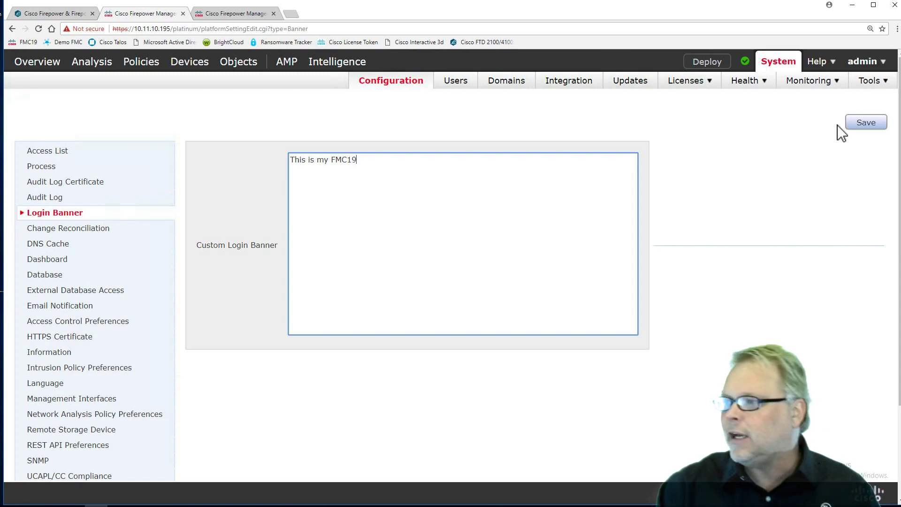
click(868, 124)
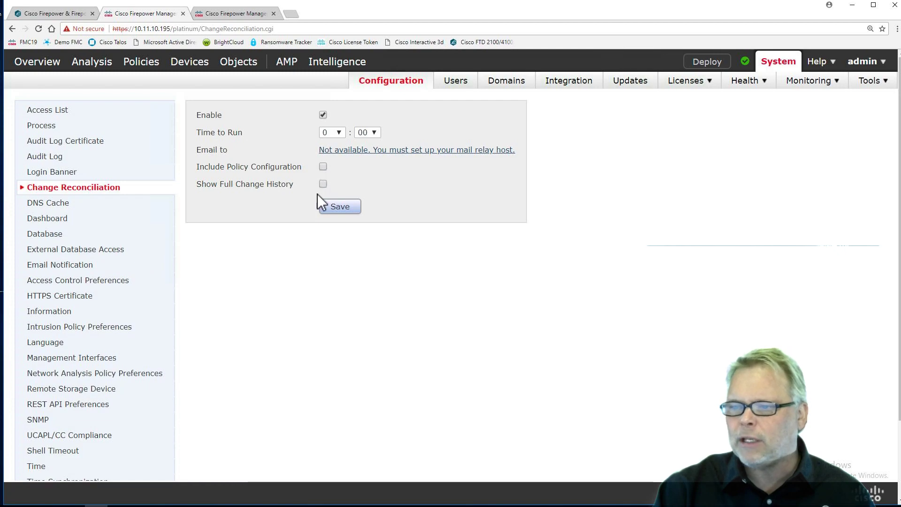
Step: Show full change history, set the run time to 23:50, and disable change reconciliation
click(321, 181)
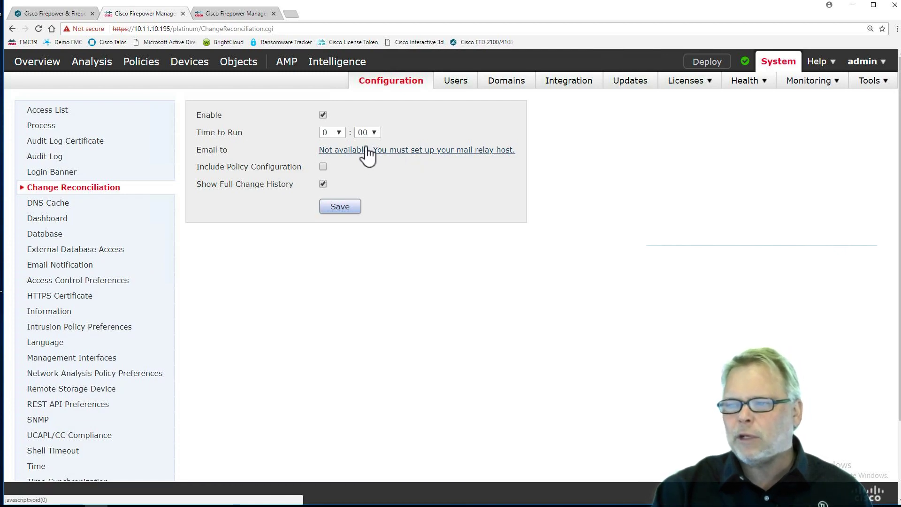
click(339, 132)
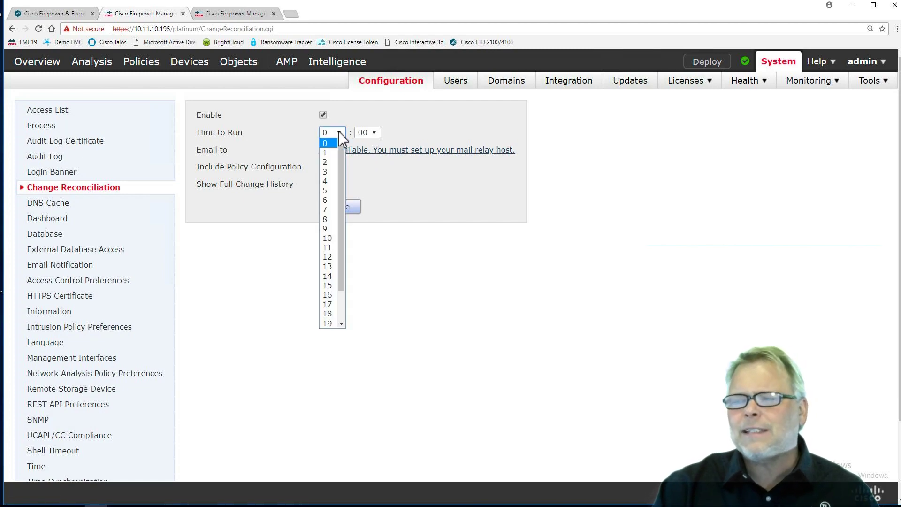
click(329, 219)
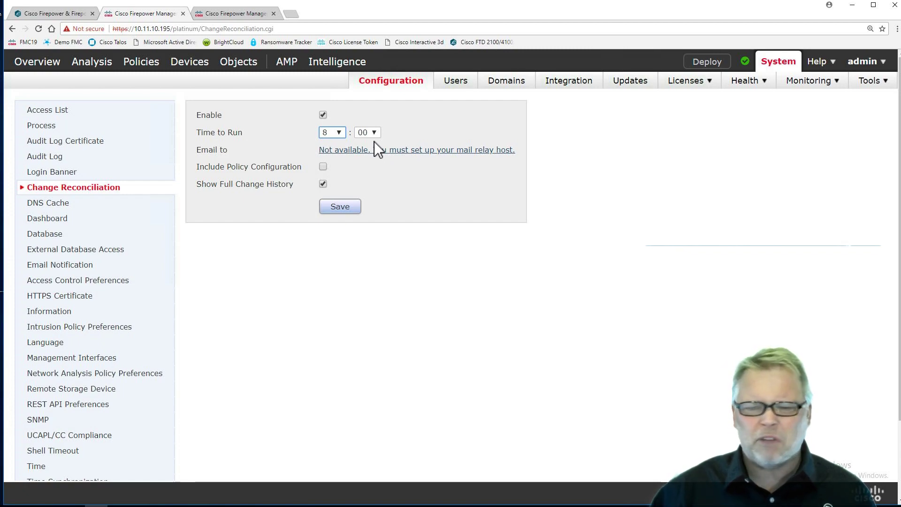
click(334, 133)
scroll(330, 242, down, 2)
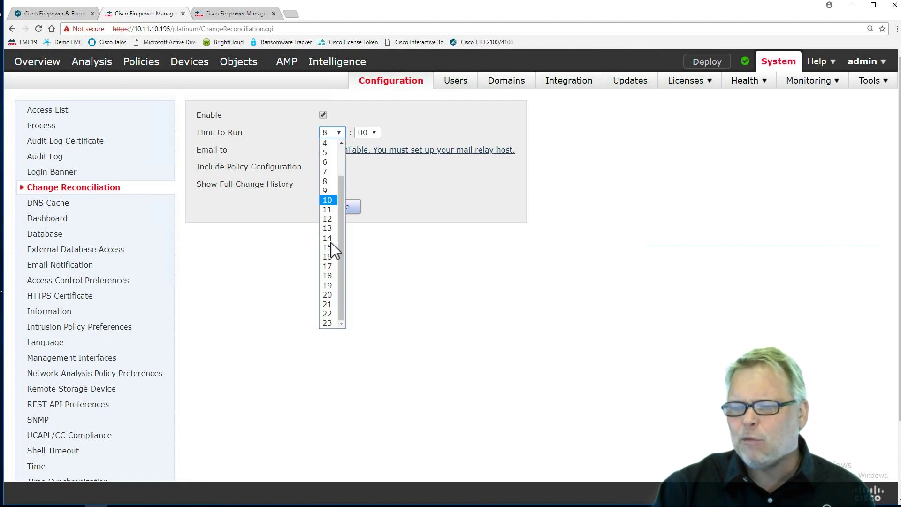
click(325, 333)
click(373, 133)
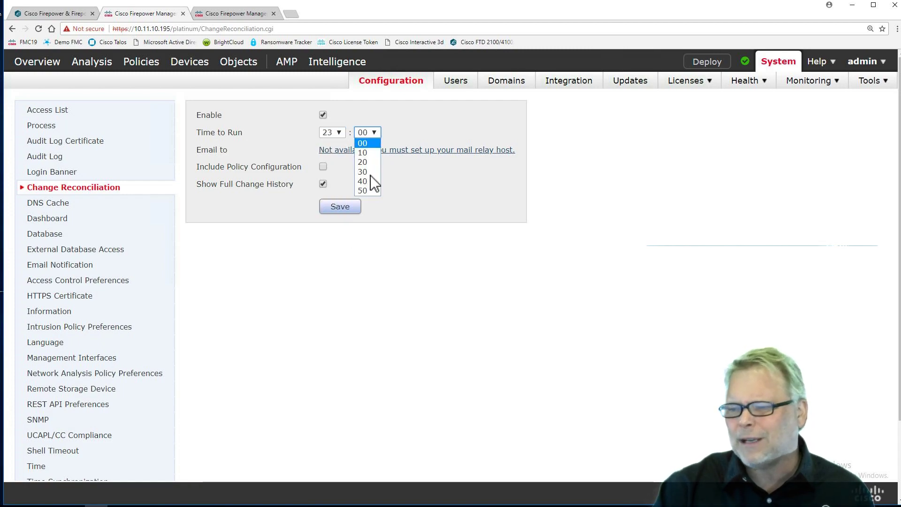
click(368, 190)
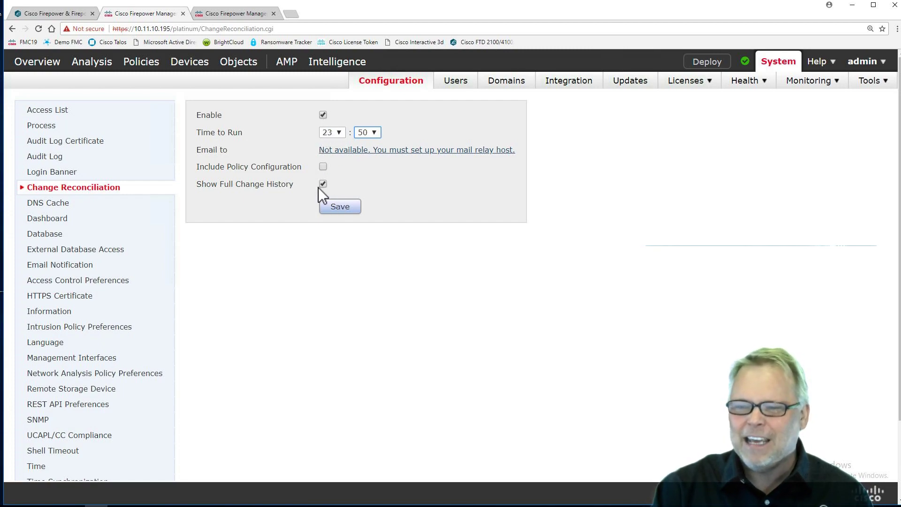
click(322, 114)
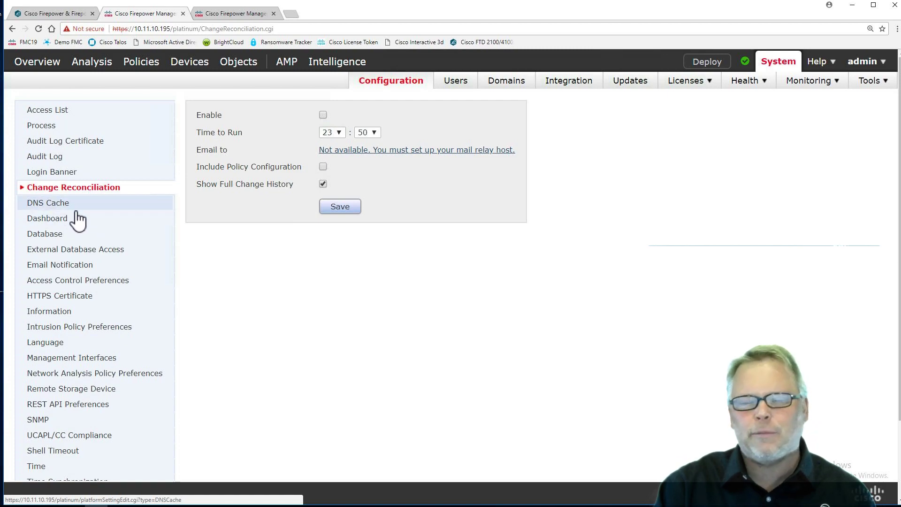
click(52, 234)
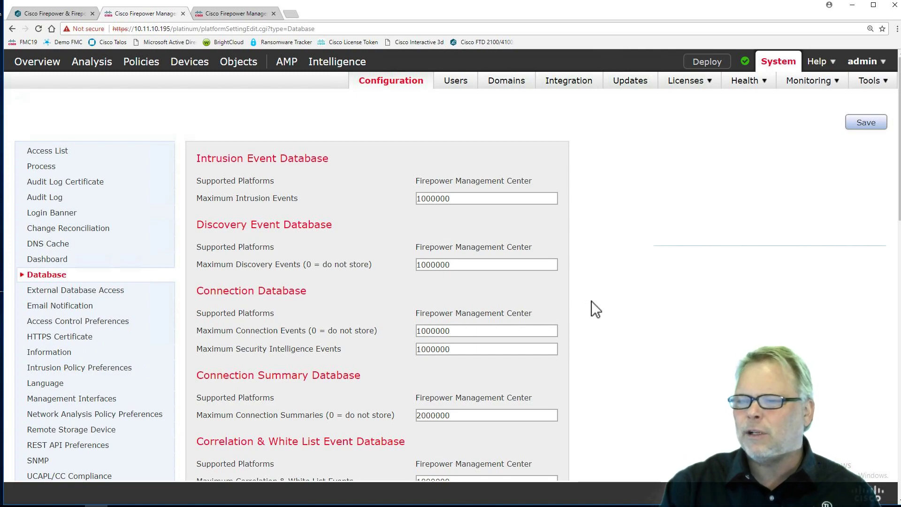
Step: Raise Maximum Connection Events from 1000000 to 10000000 and save the database settings
scroll(591, 301, down, 1)
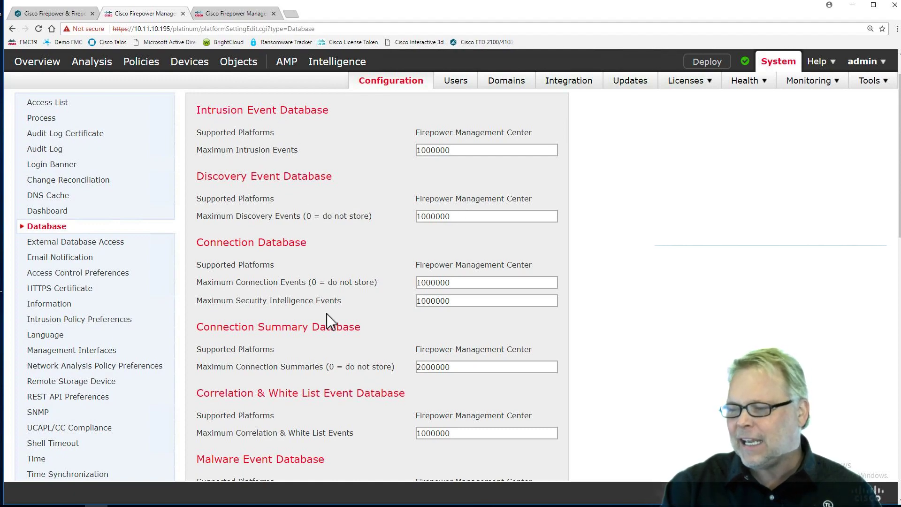
scroll(327, 315, down, 2)
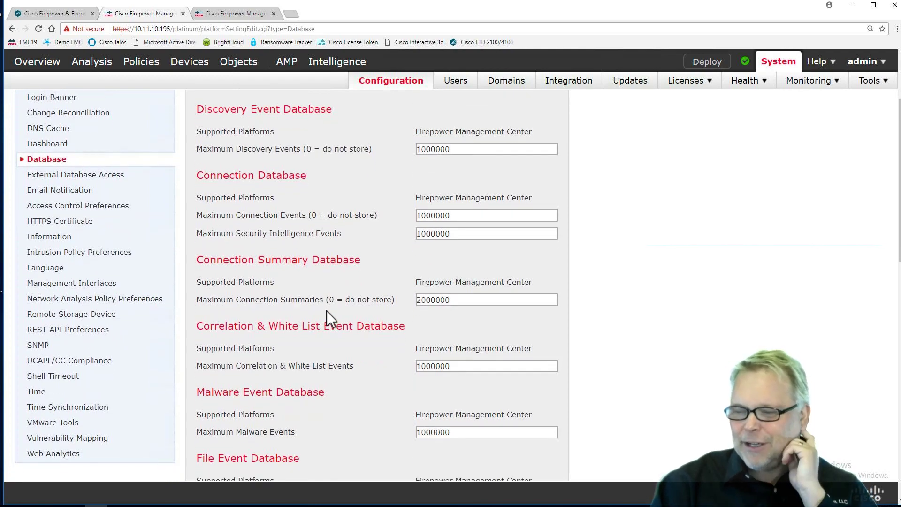
scroll(326, 311, down, 4)
scroll(327, 311, down, 8)
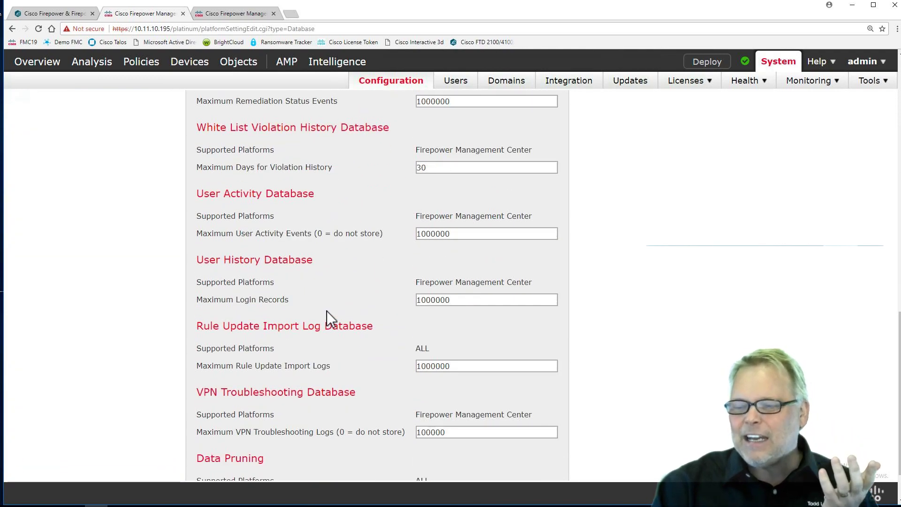
scroll(326, 311, up, 15)
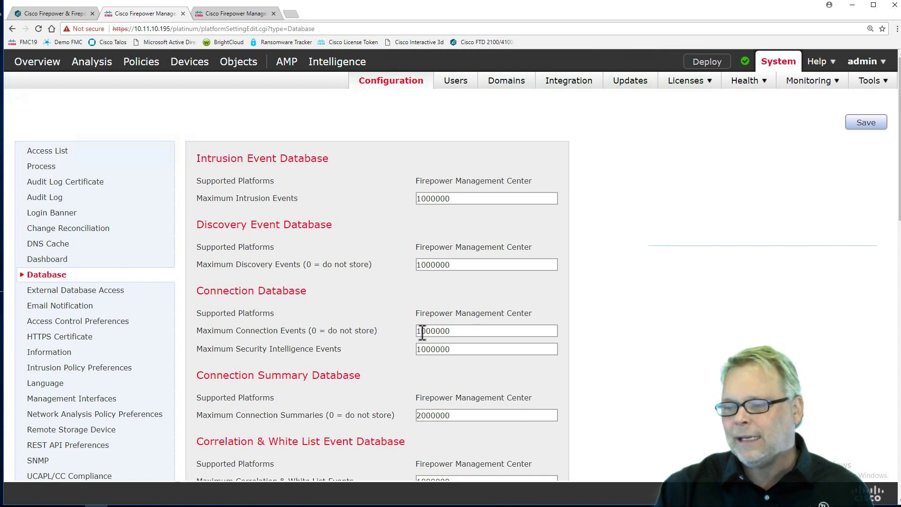
drag(448, 331, 403, 335)
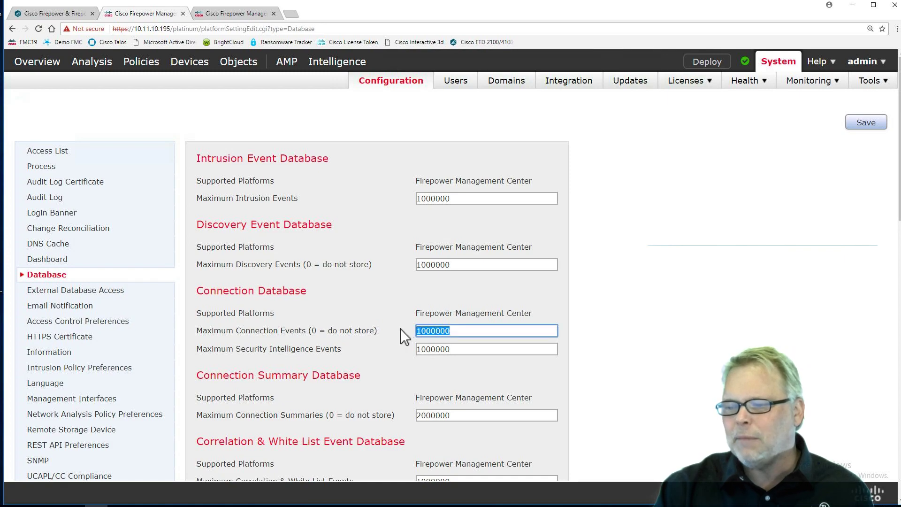
click(456, 332)
text(0)
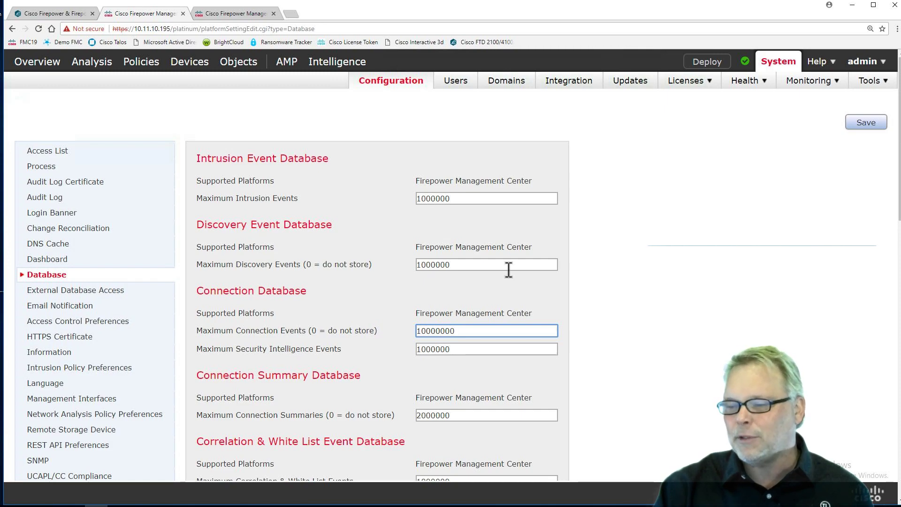
click(867, 122)
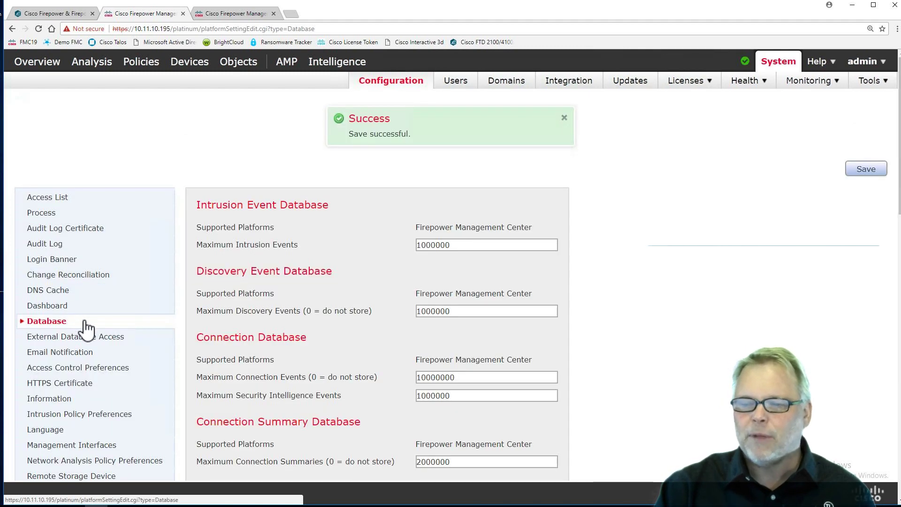
scroll(86, 328, down, 2)
scroll(86, 327, down, 2)
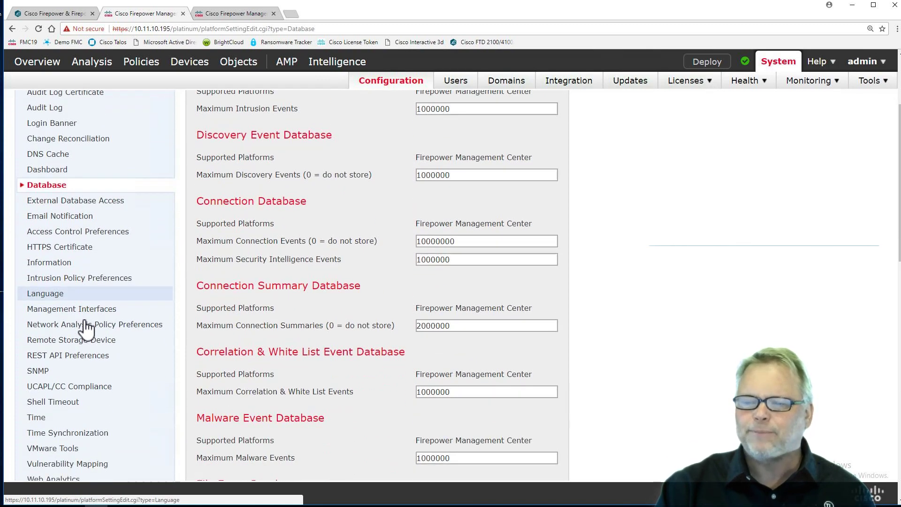
Step: On External Database Access, briefly allow access and try Add Hosts, then leave it disabled
click(65, 169)
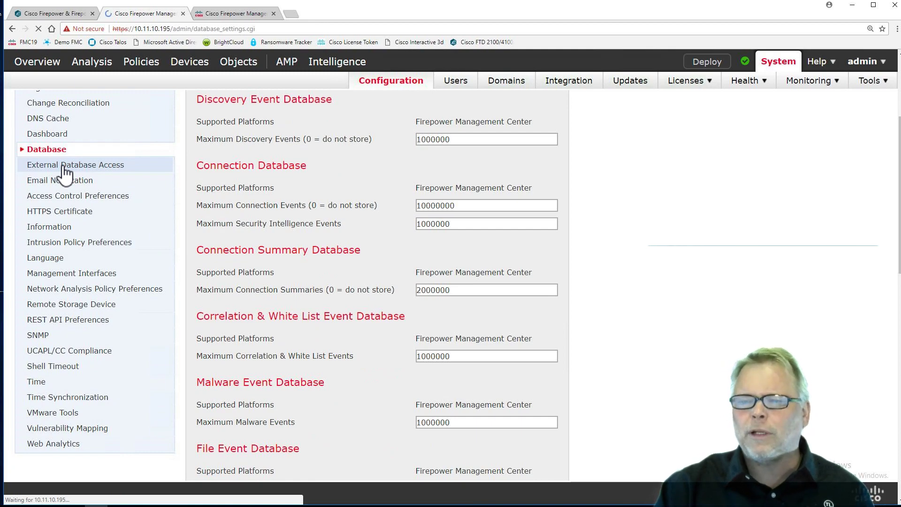
scroll(88, 265, down, 1)
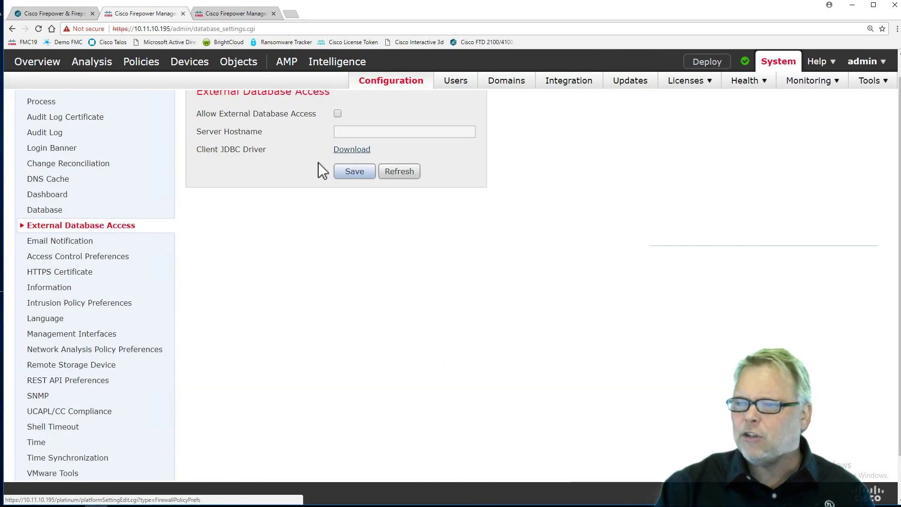
click(338, 114)
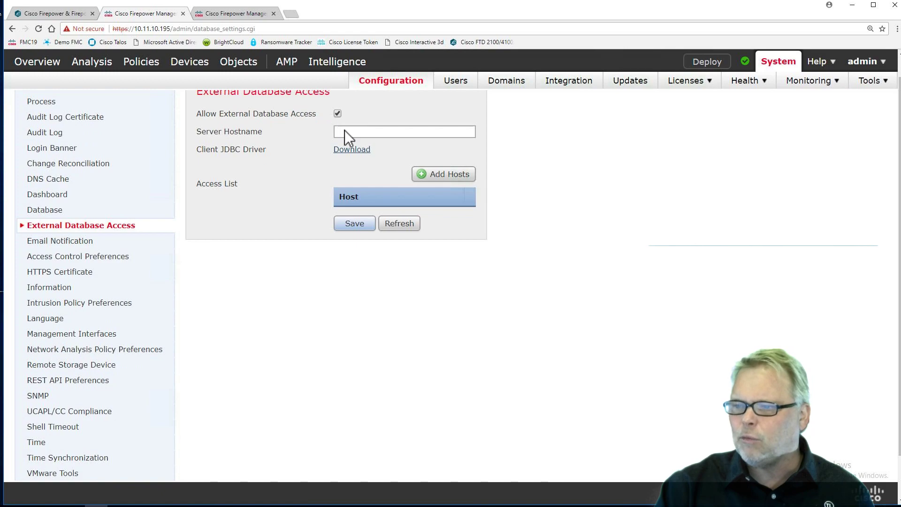
click(444, 174)
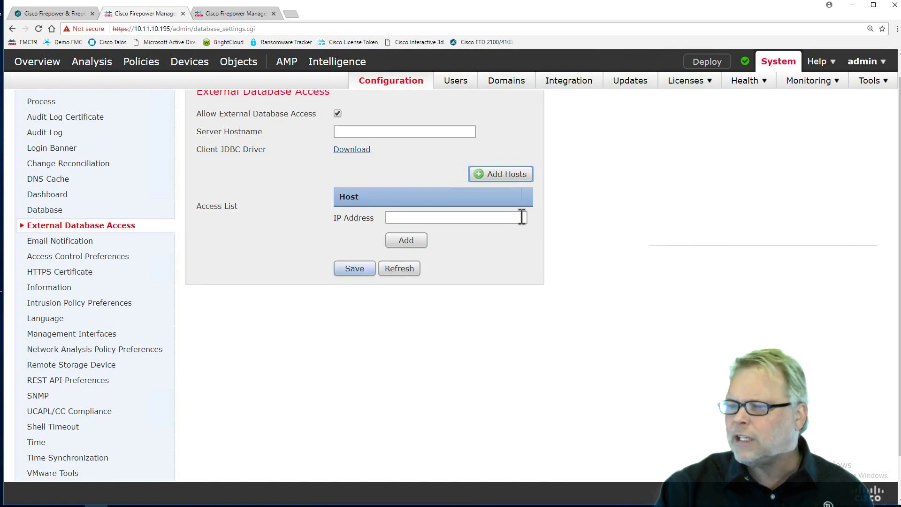
scroll(521, 216, up, 1)
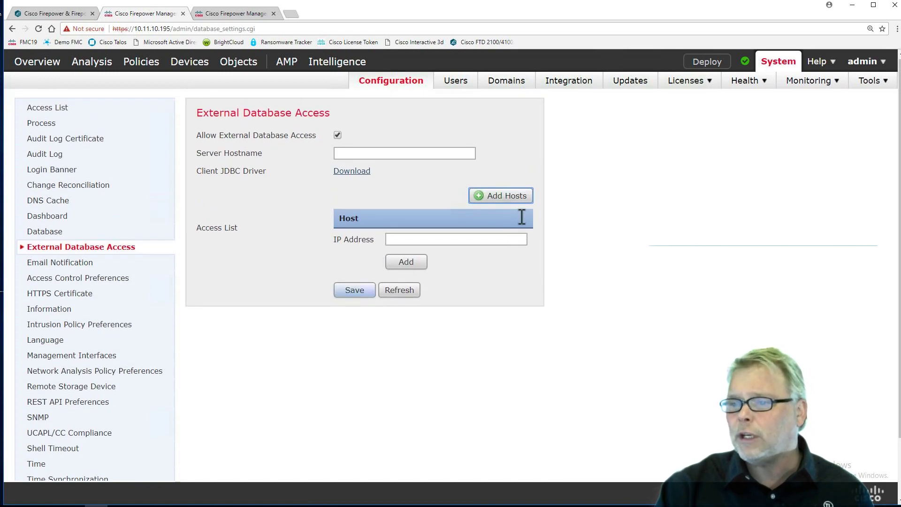
click(338, 138)
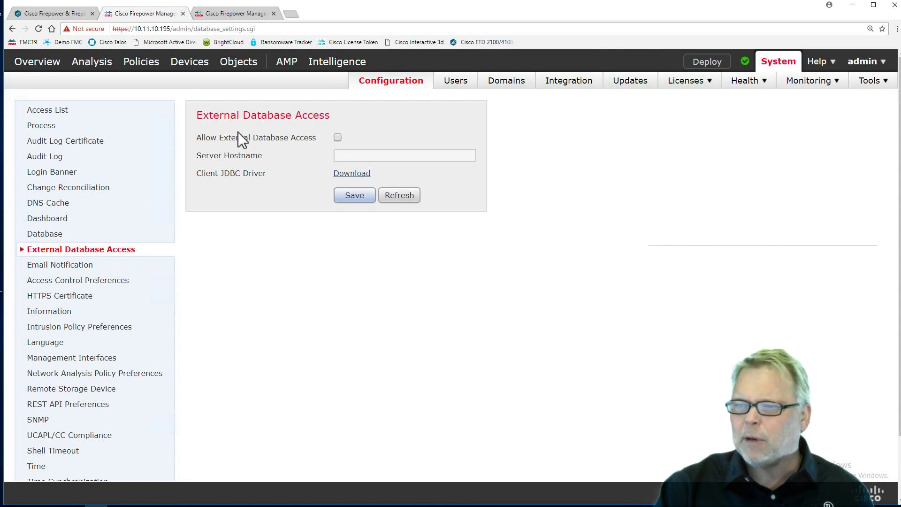
click(73, 265)
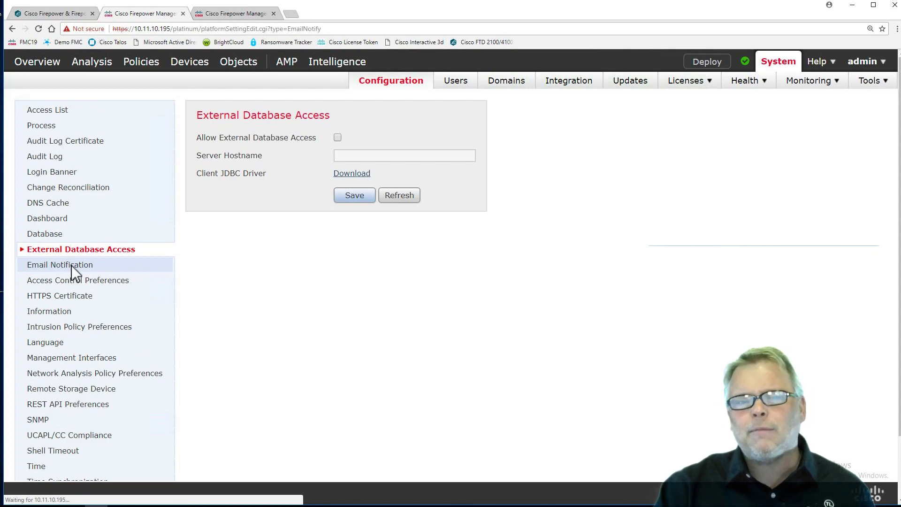
Step: Set the mail relay host to smtp.gmail.com, port 587, and enter the sender's from address
click(297, 161)
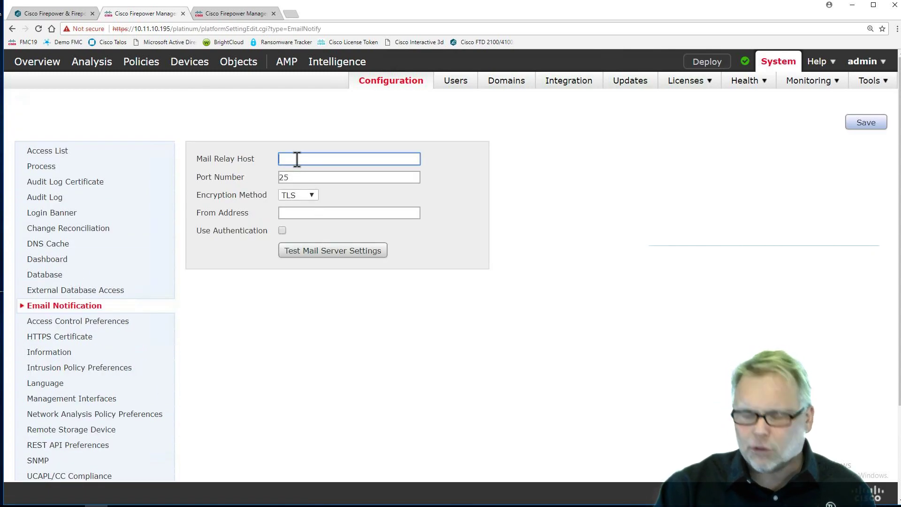
text(smtp.gmail.com)
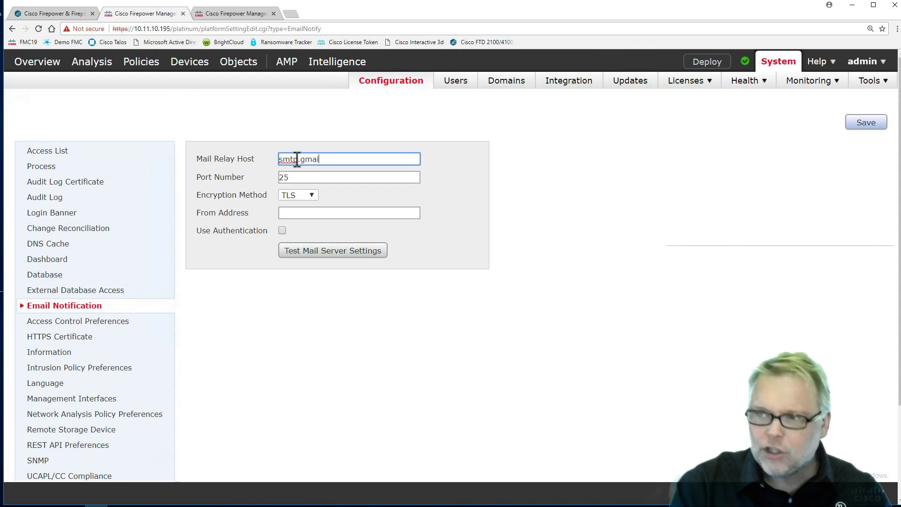
double_click(290, 180)
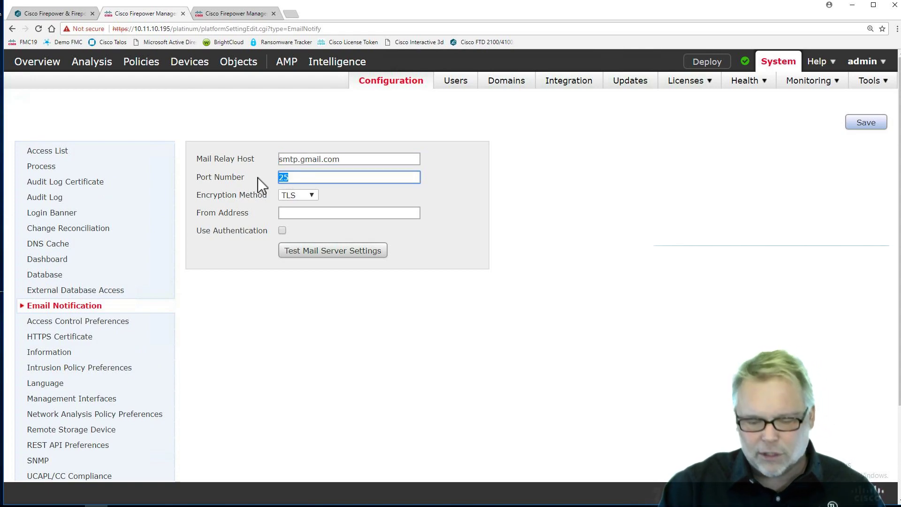
key(BackSpace)
text(587)
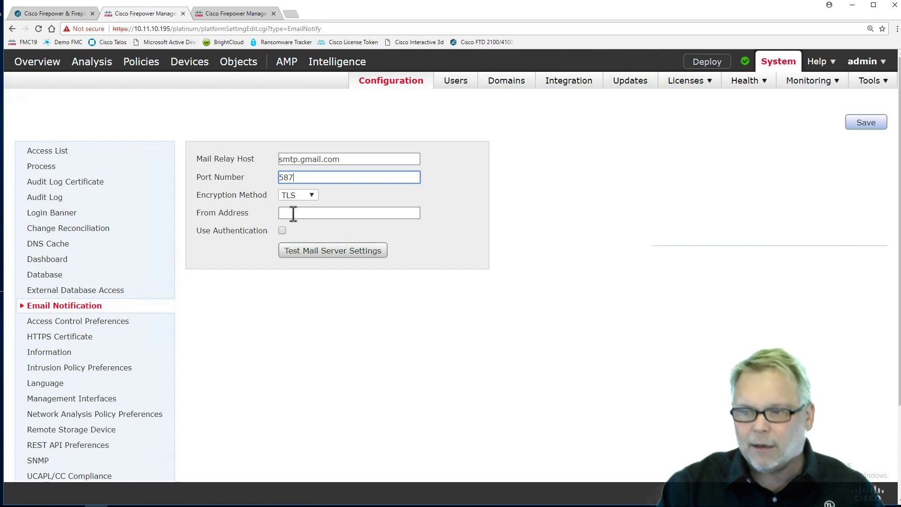
click(293, 214)
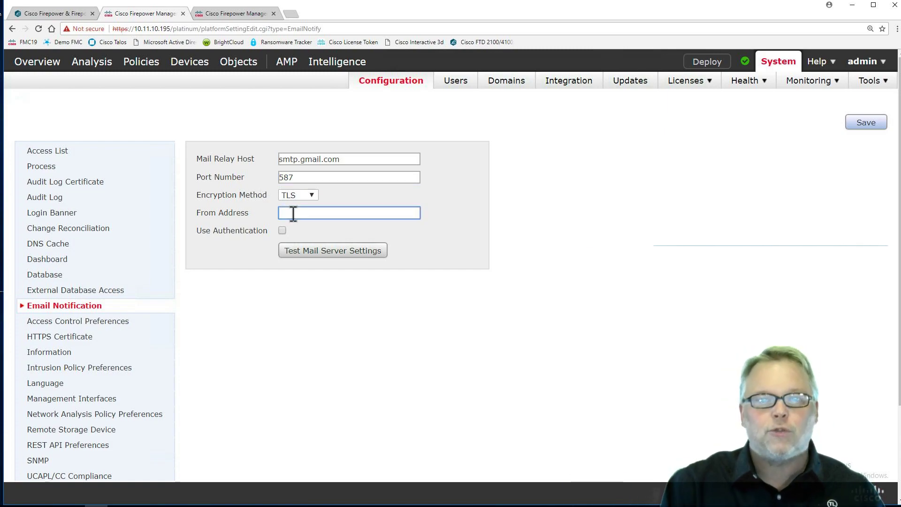
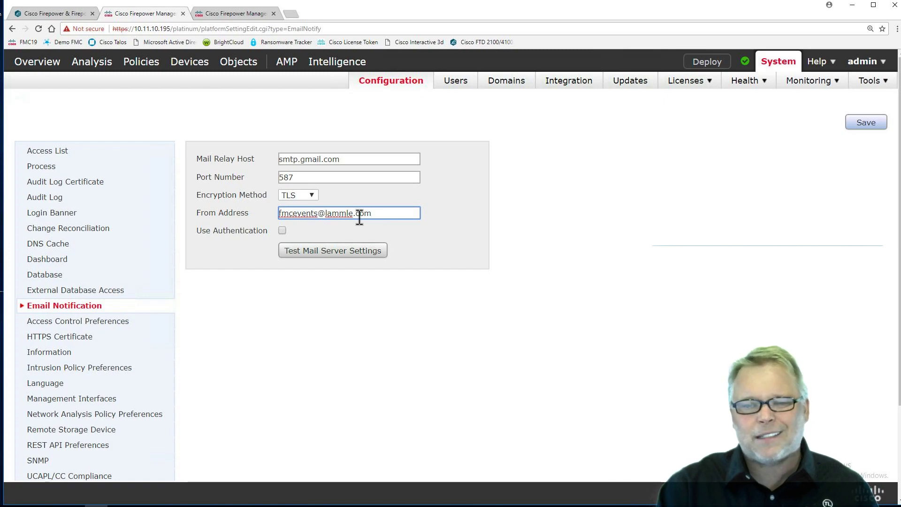
Step: Turn on authentication and enter the mail account username and password
click(282, 231)
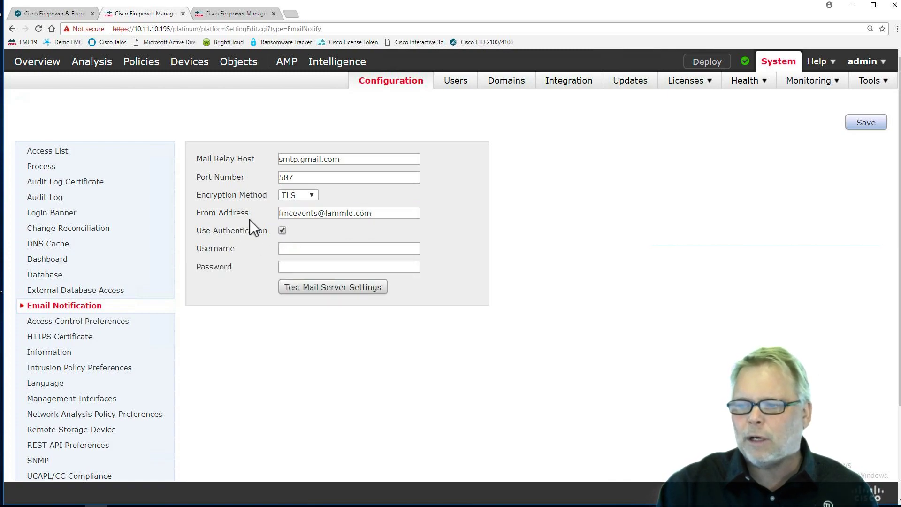
click(290, 248)
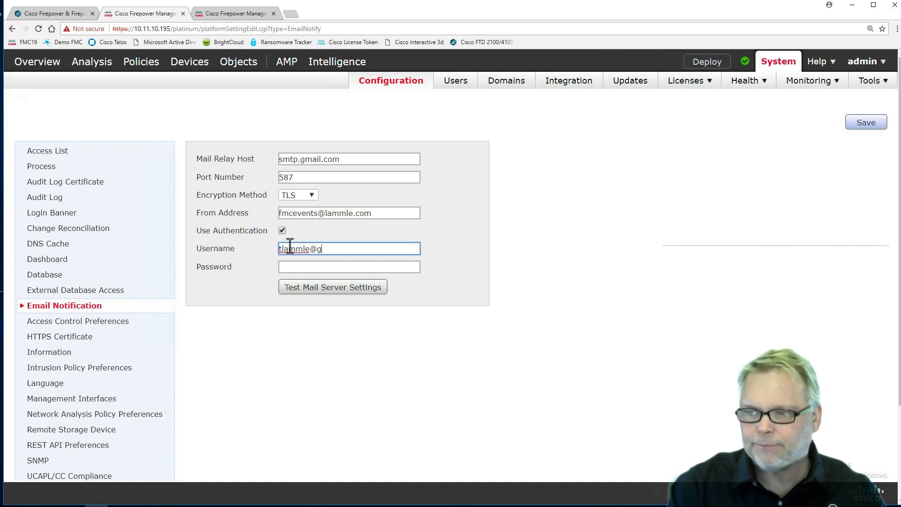
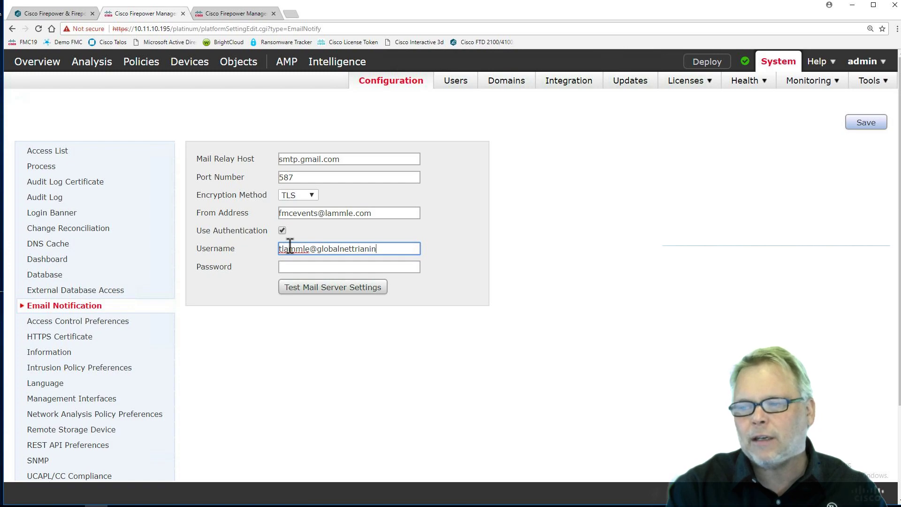
click(367, 249)
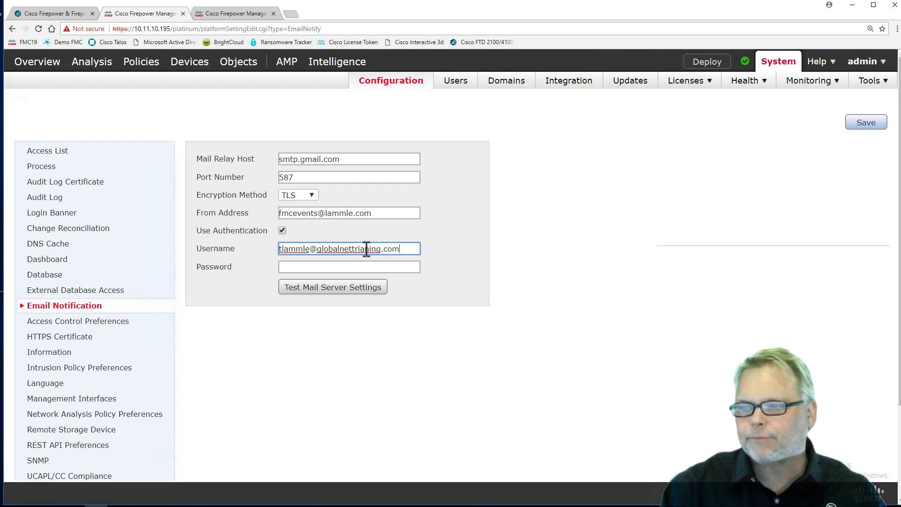
key(BackSpace)
key(BackSpace)
text(ai)
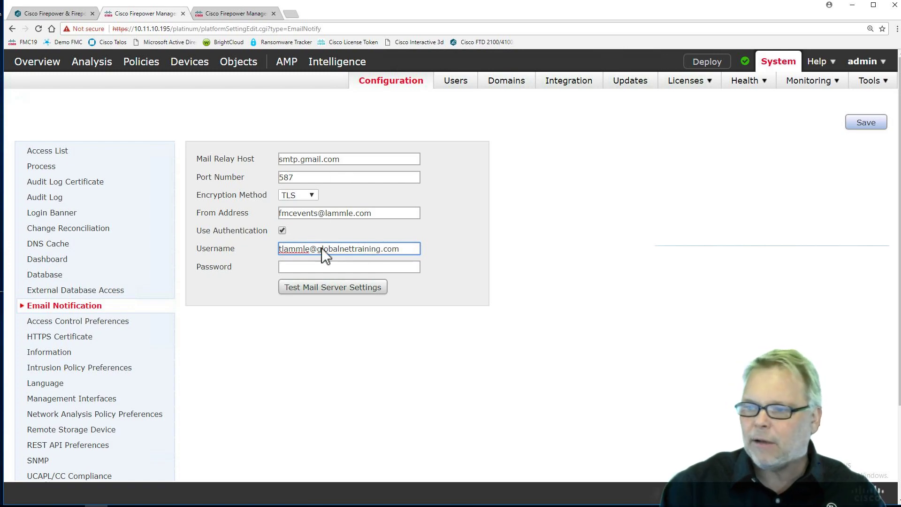
click(303, 266)
text(••••••••••)
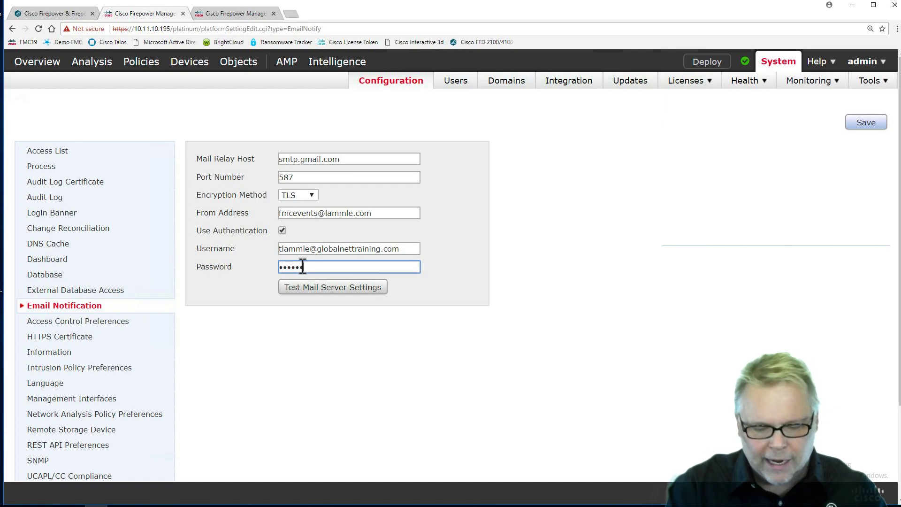
Step: Send a test message from the mail server settings to a recipient address
click(318, 294)
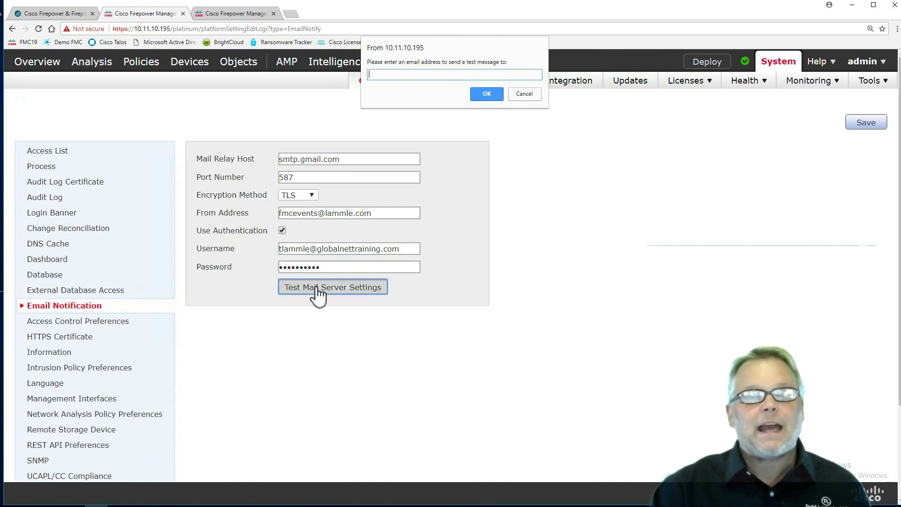
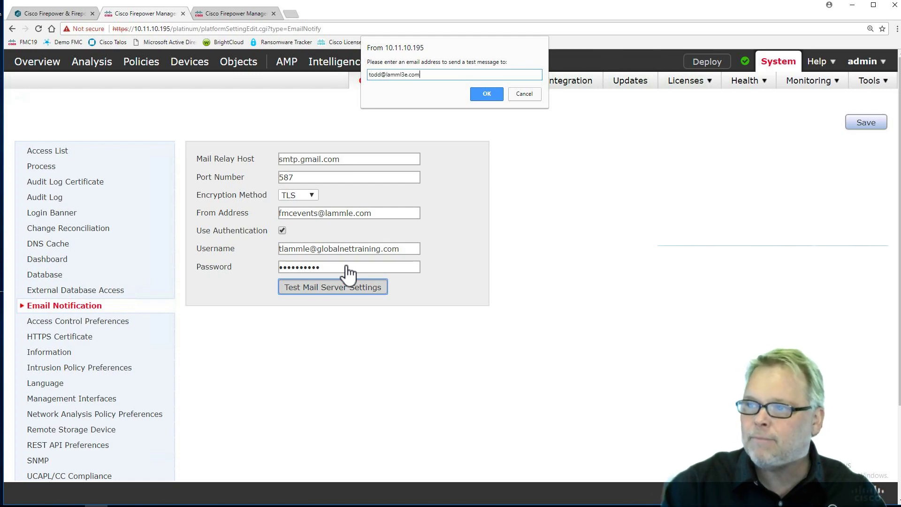
text(e.)
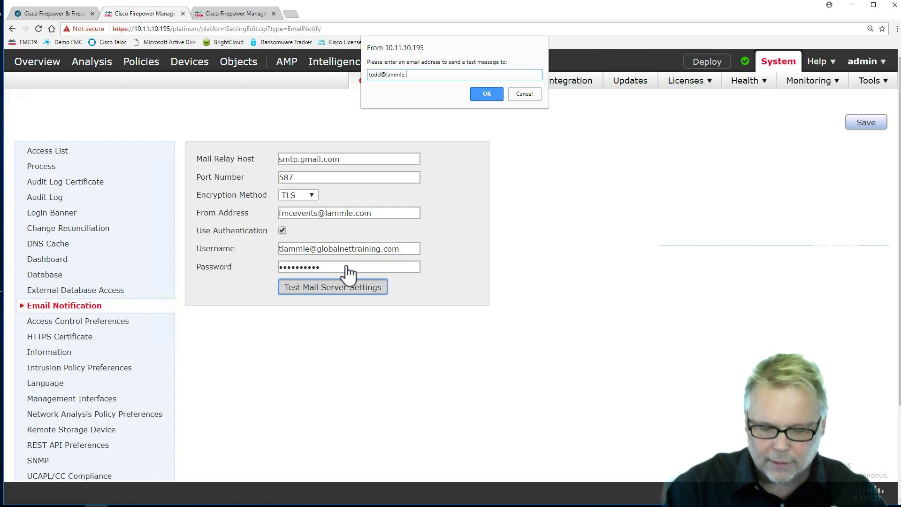
text(com)
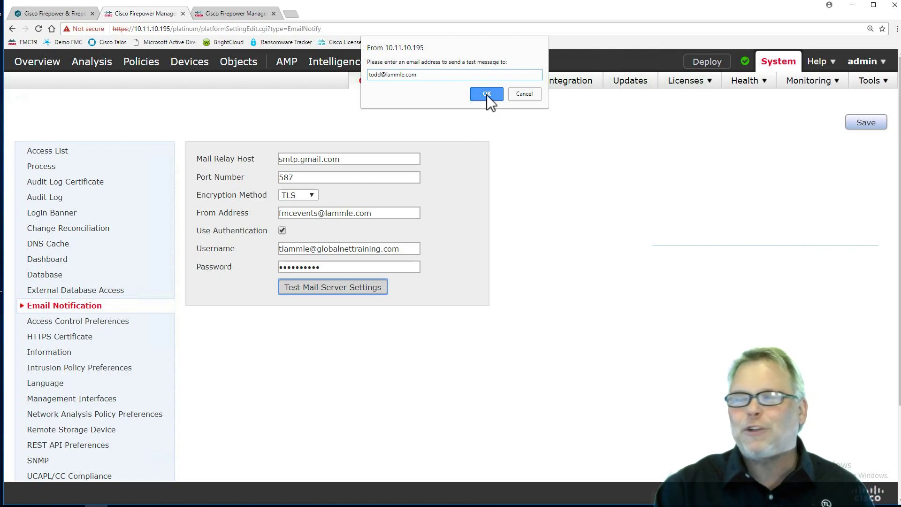
click(487, 94)
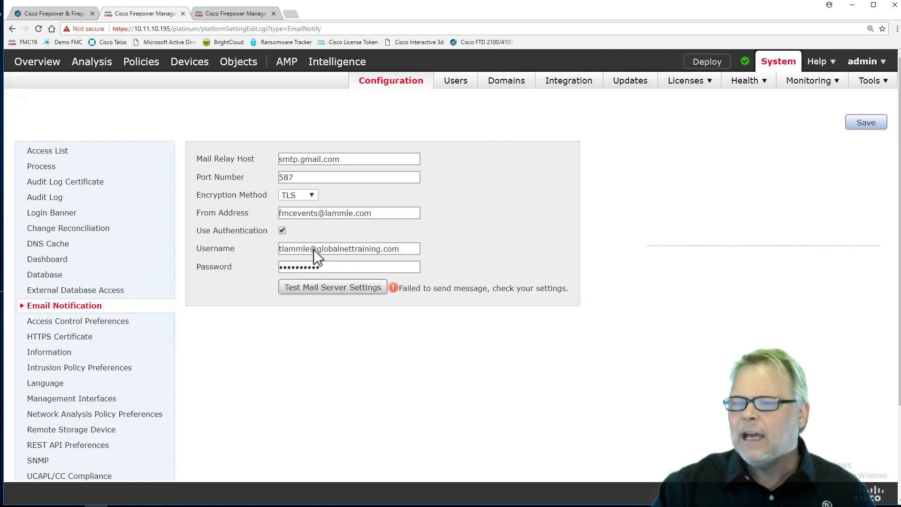
Step: Re-enter the SMTP password, send a successful test message, and save the email settings
drag(336, 265, 219, 266)
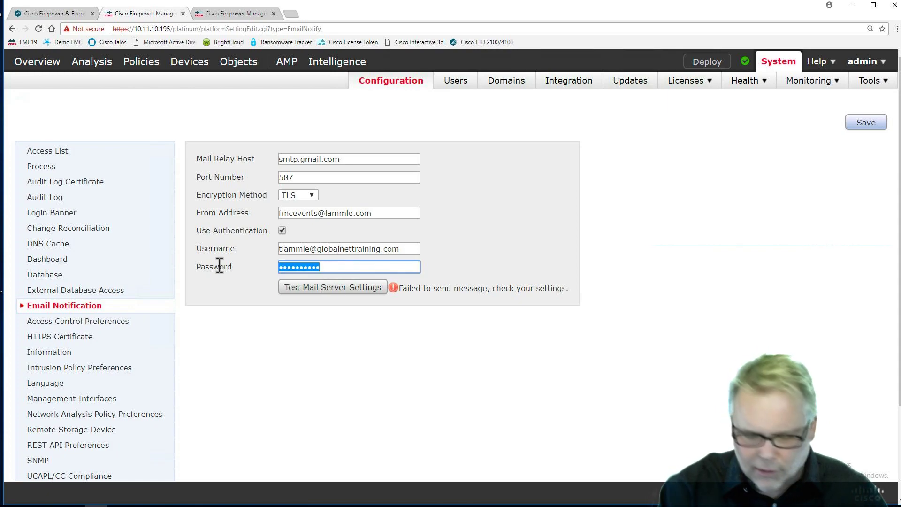
text(*********)
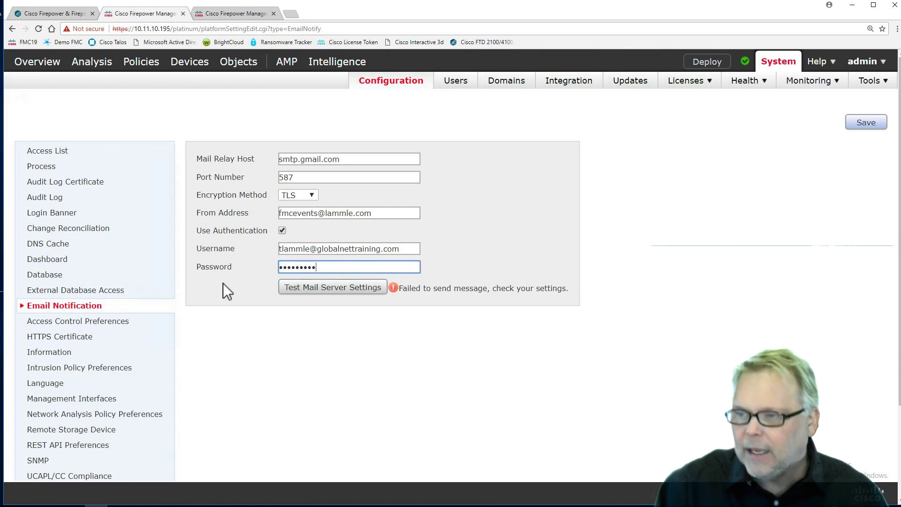
click(312, 289)
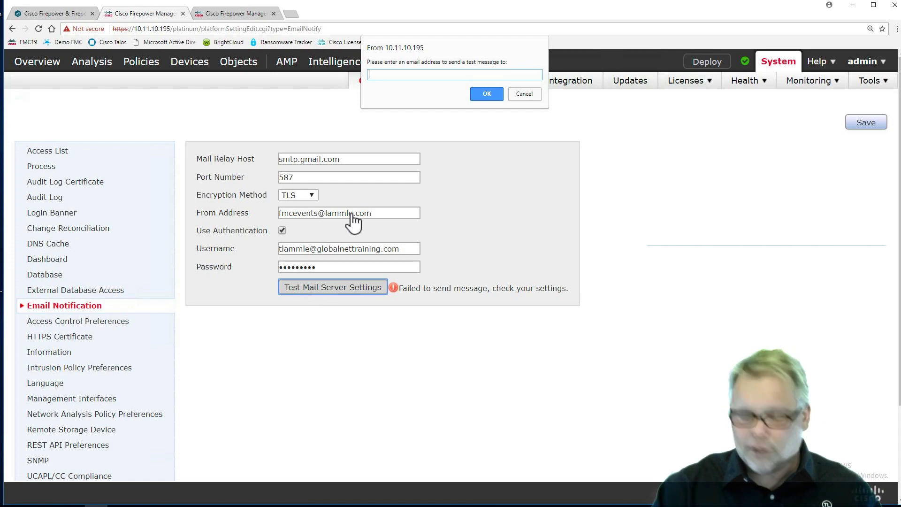
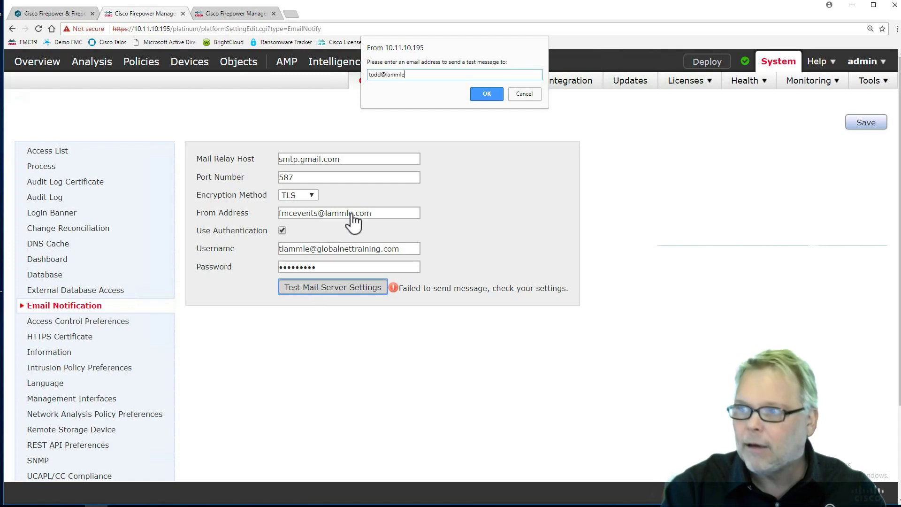
click(487, 94)
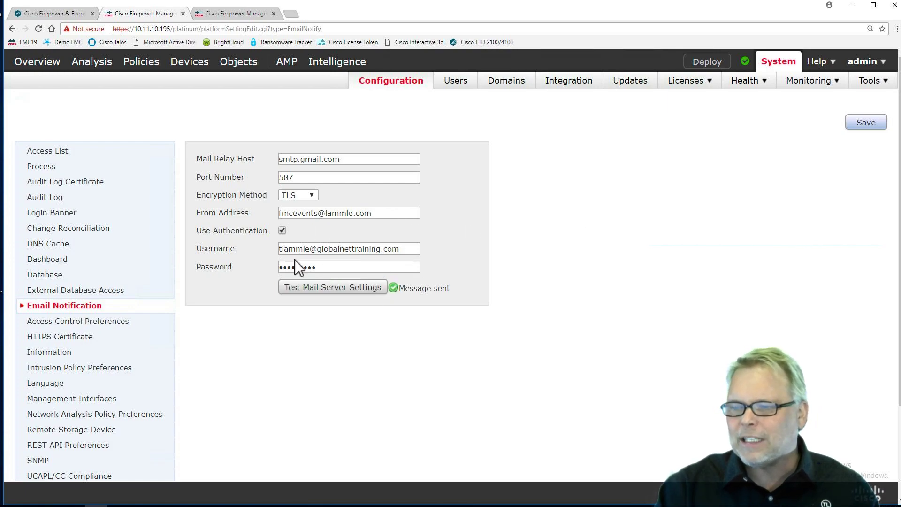
click(881, 124)
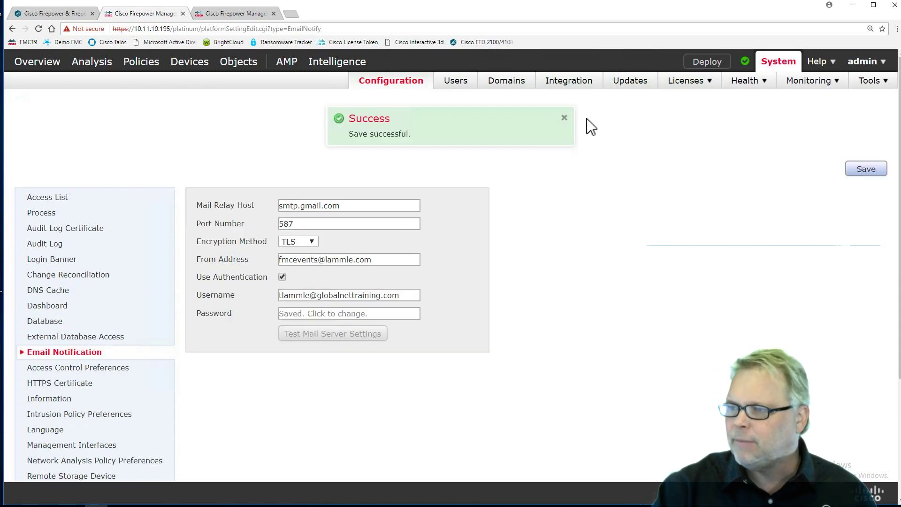
click(564, 117)
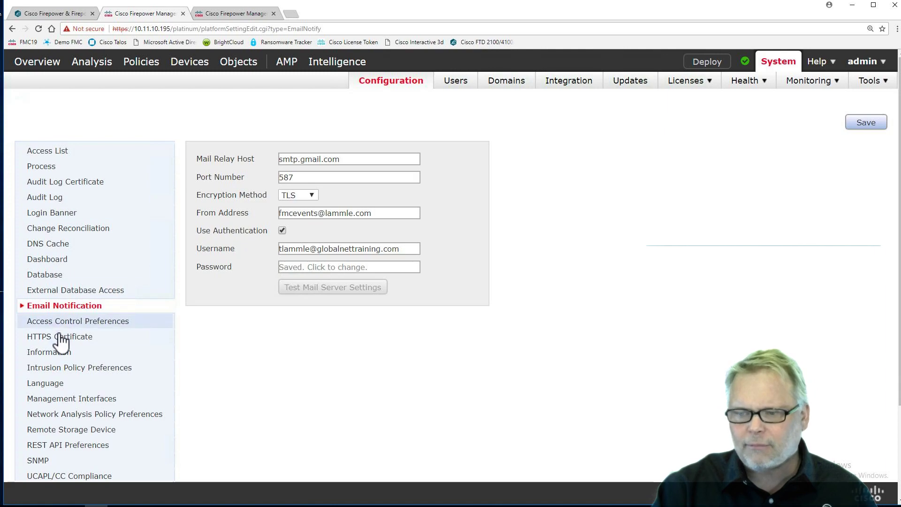
Step: Try Required for comments on rule change, then set it back to Disabled and save
click(99, 321)
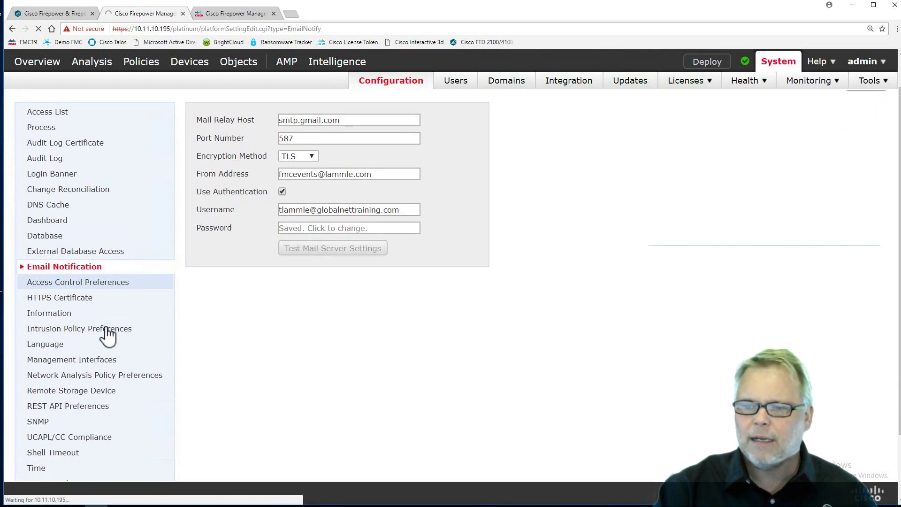
scroll(105, 333, down, 2)
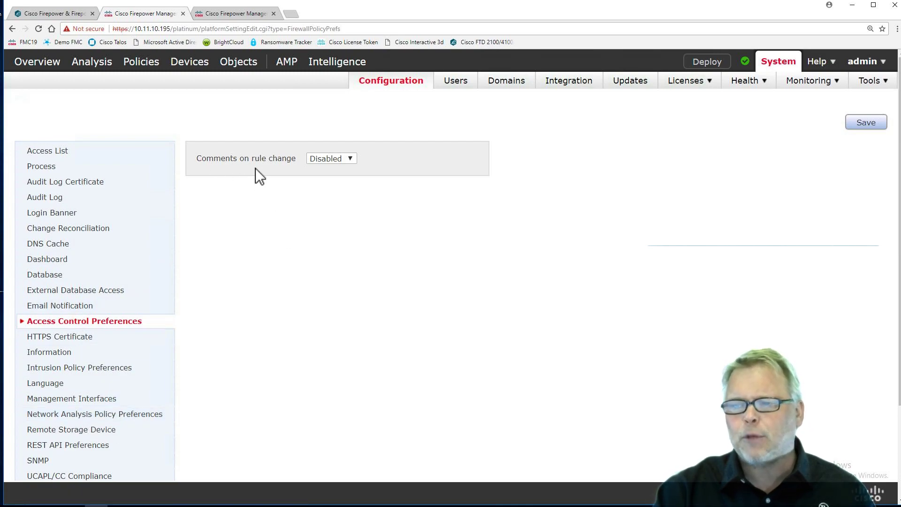
click(339, 160)
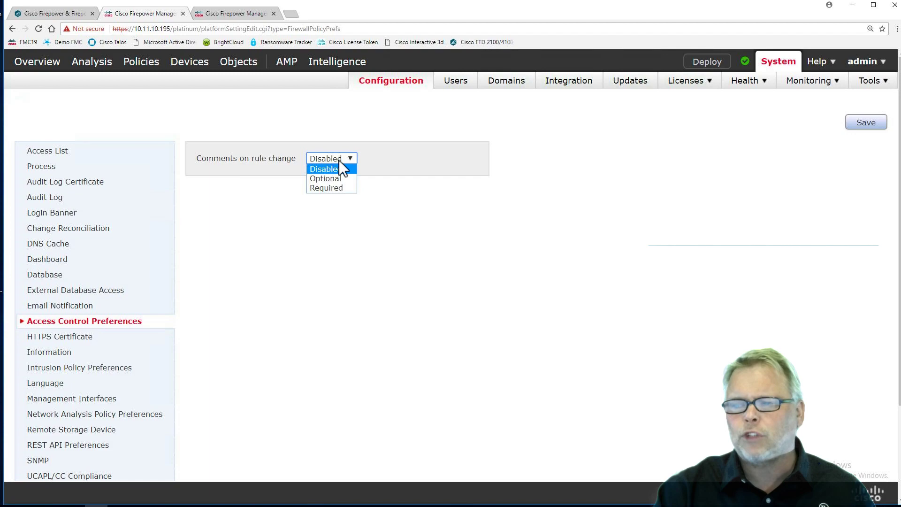
click(329, 187)
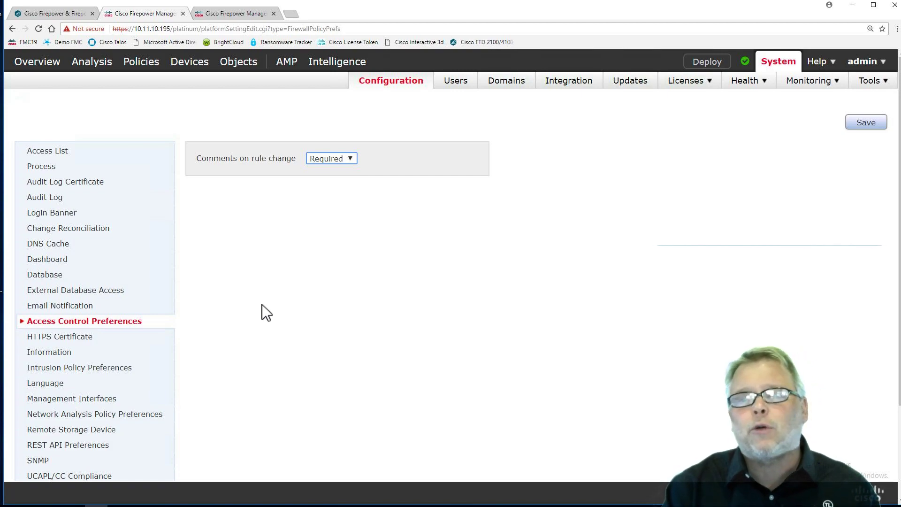
click(329, 158)
click(328, 170)
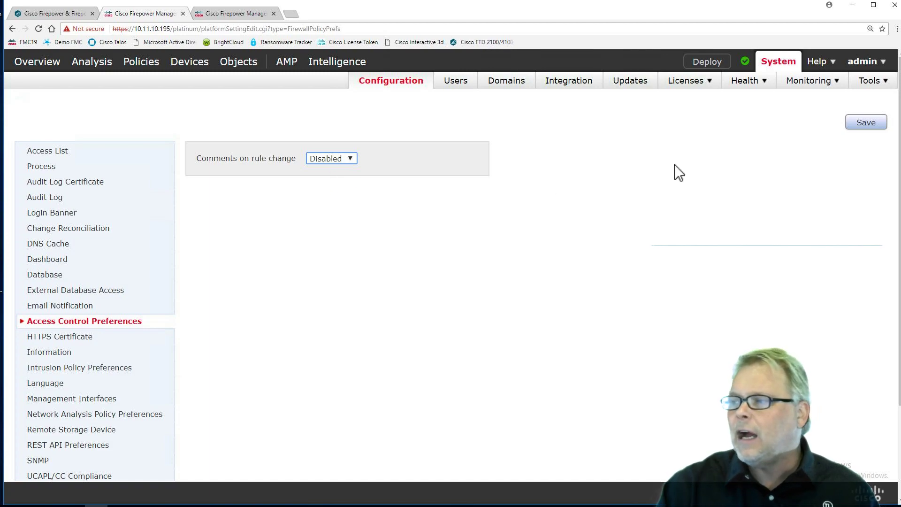
click(863, 124)
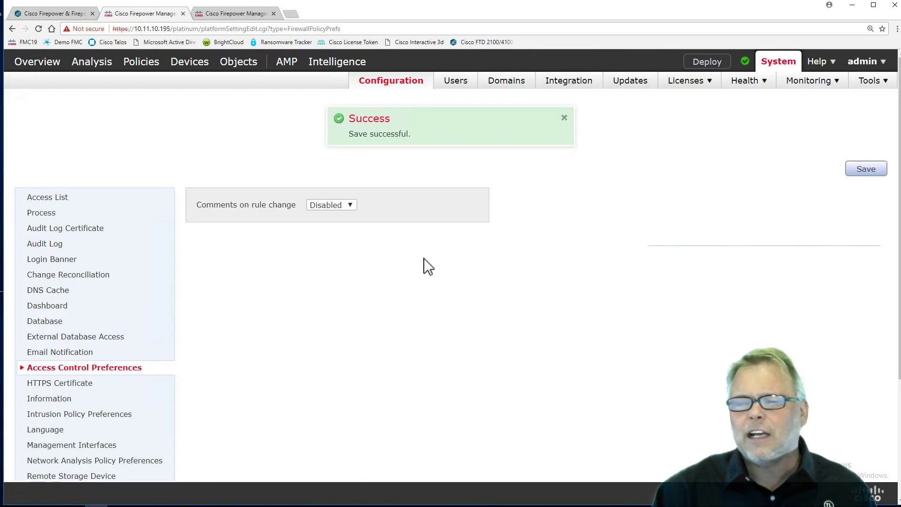
click(564, 117)
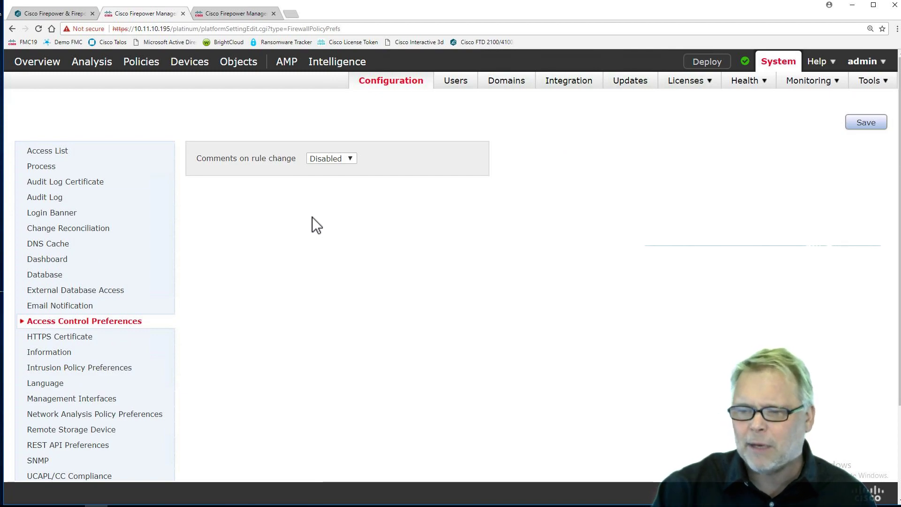
scroll(312, 216, down, 3)
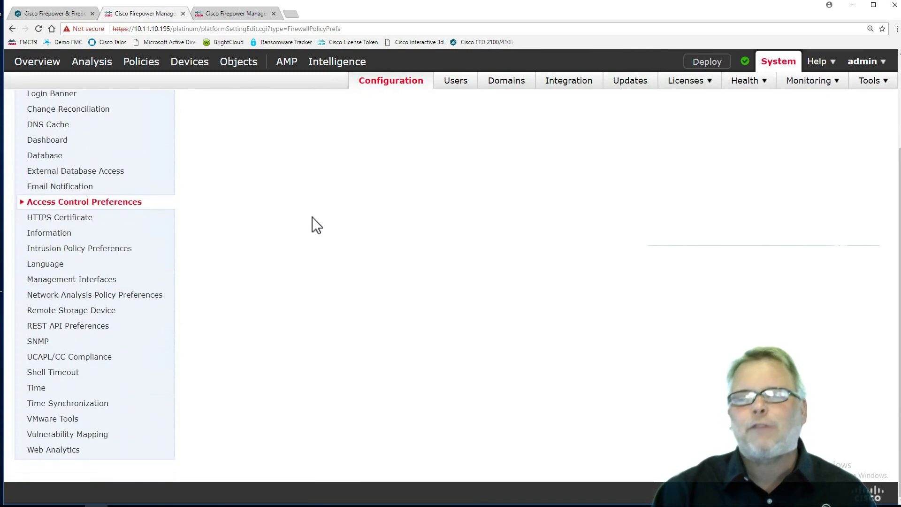
Step: Review the appliance's current HTTPS server certificate details
click(53, 219)
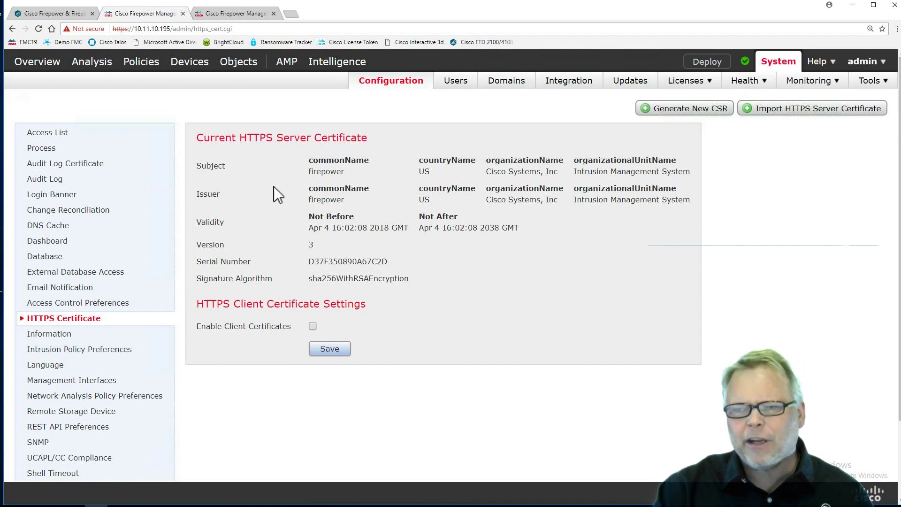
scroll(121, 313, down, 2)
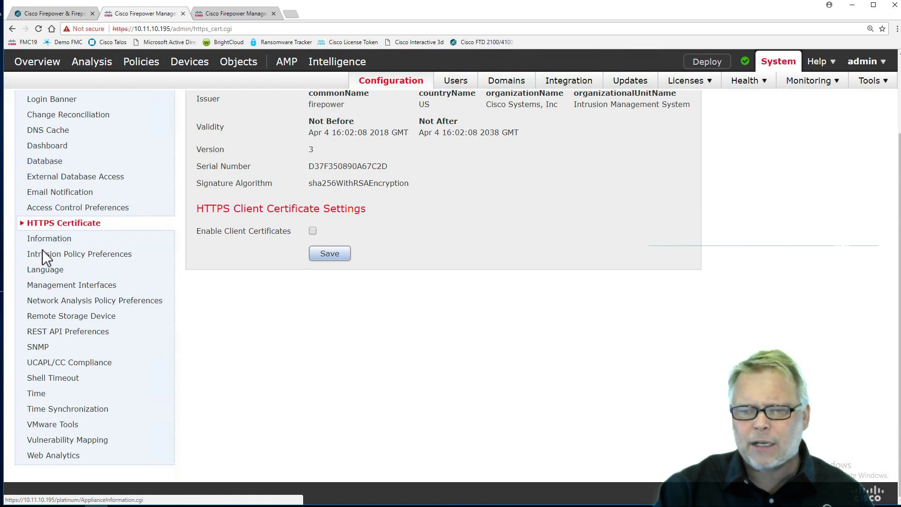
click(51, 279)
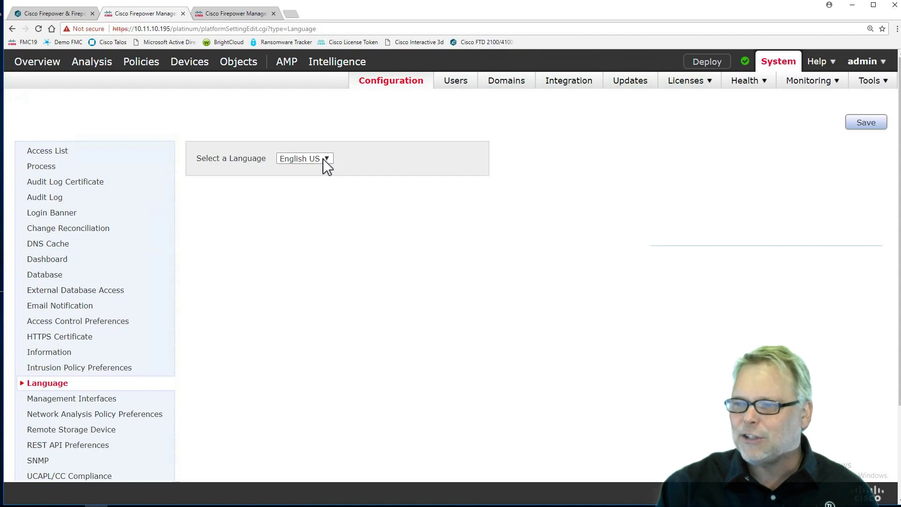
Step: Switch the interface language to 中文 and save it
click(323, 158)
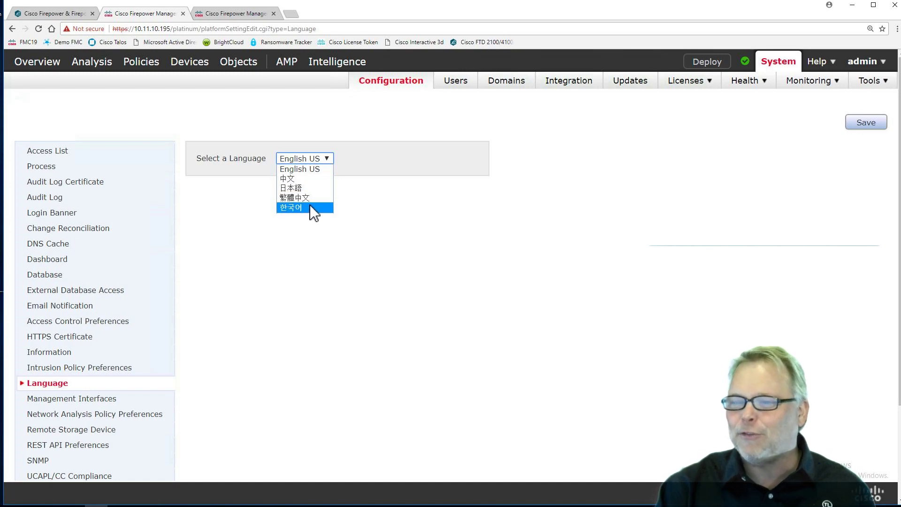
click(301, 178)
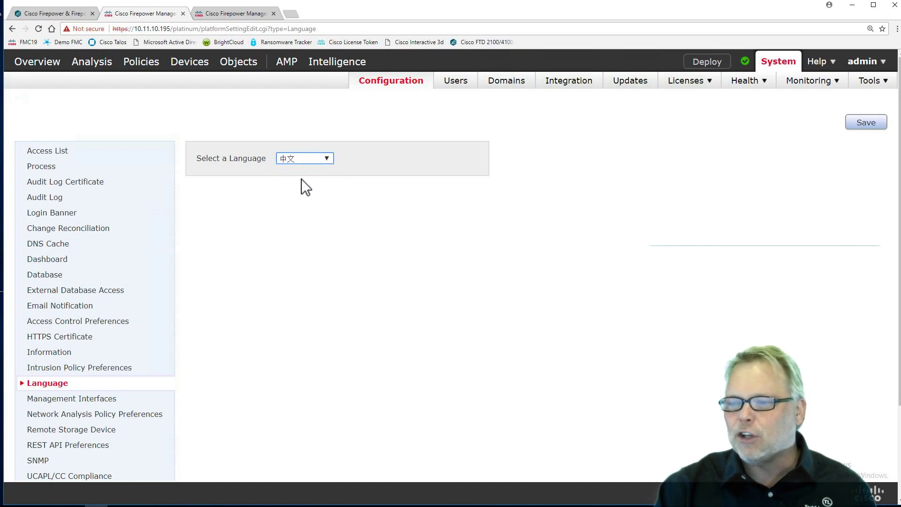
click(869, 122)
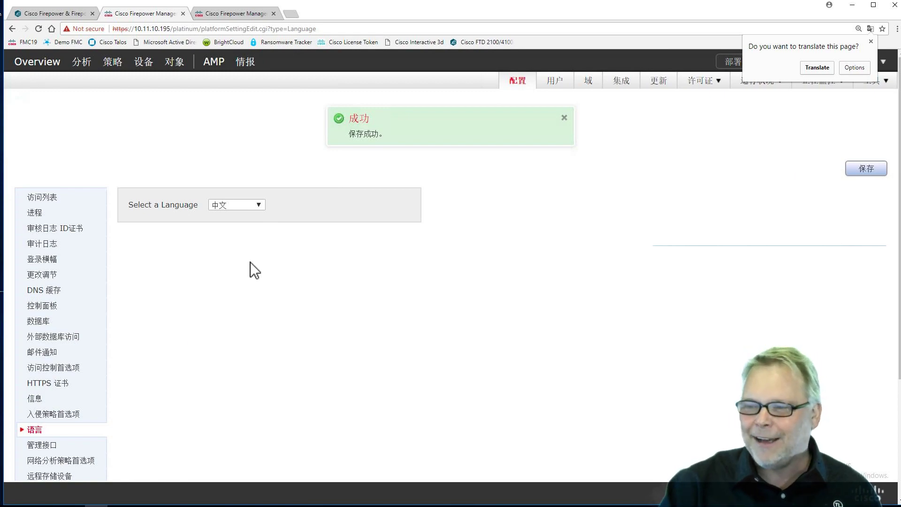
Step: Set the interface language back to English US and save it
click(257, 204)
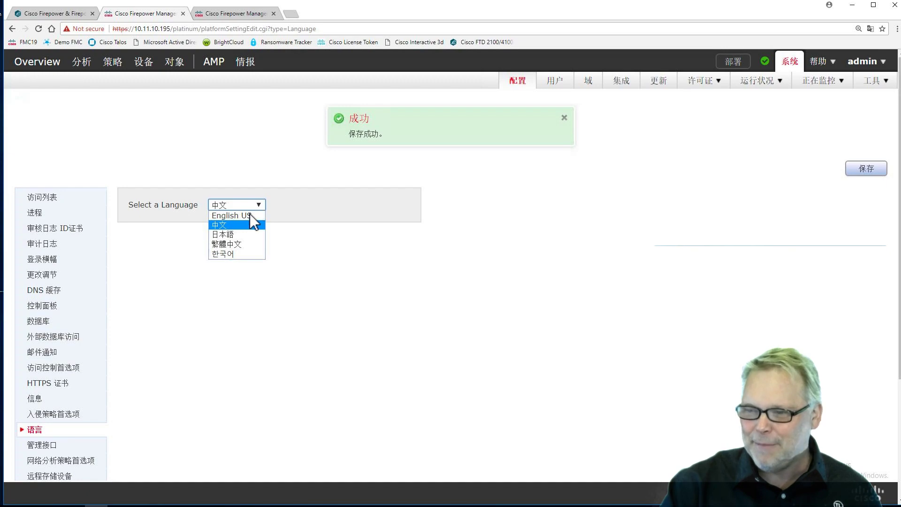
click(248, 216)
click(868, 170)
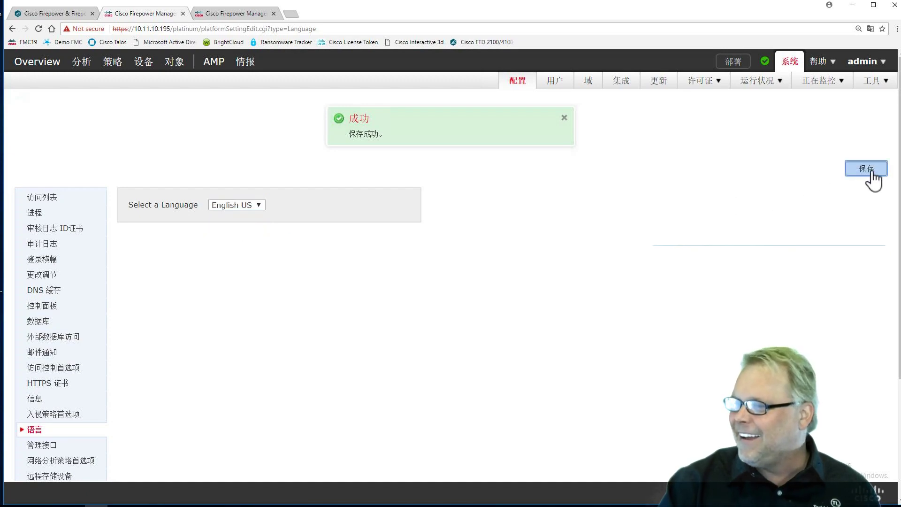
click(565, 117)
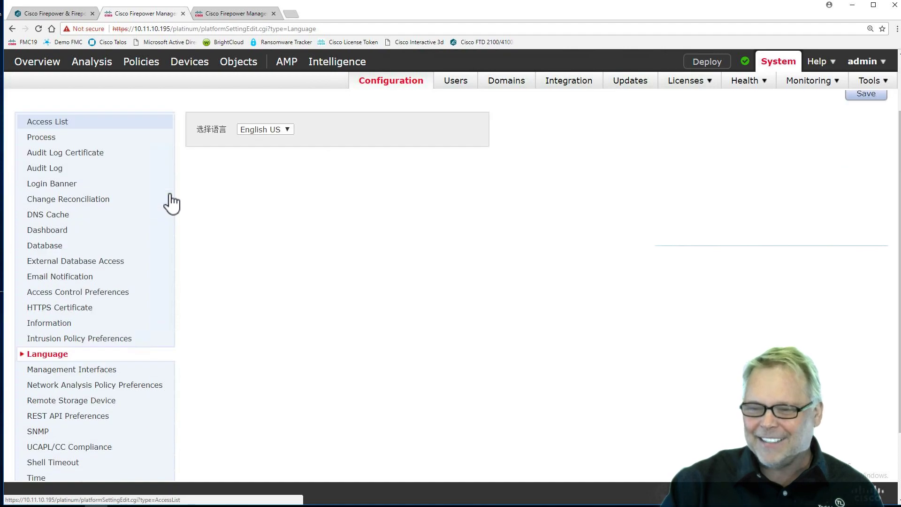
scroll(171, 203, down, 2)
click(47, 280)
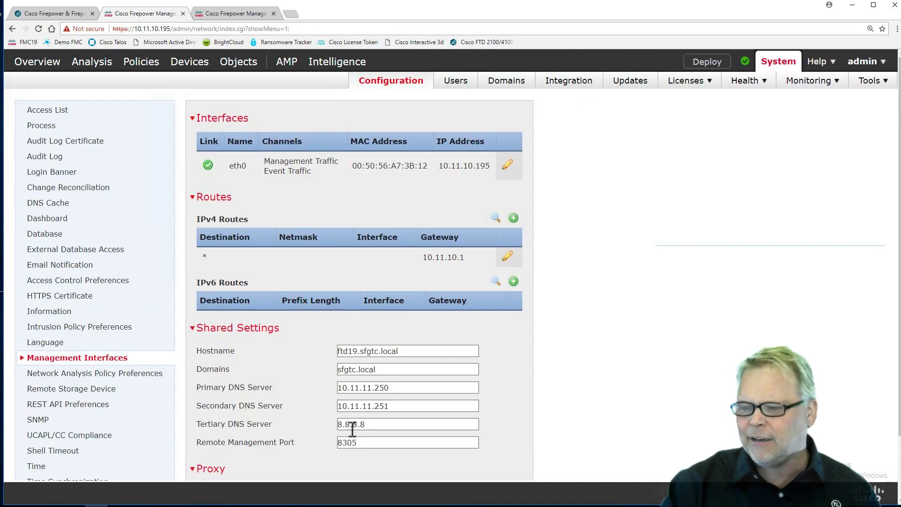
scroll(343, 431, down, 3)
drag(358, 370, 348, 370)
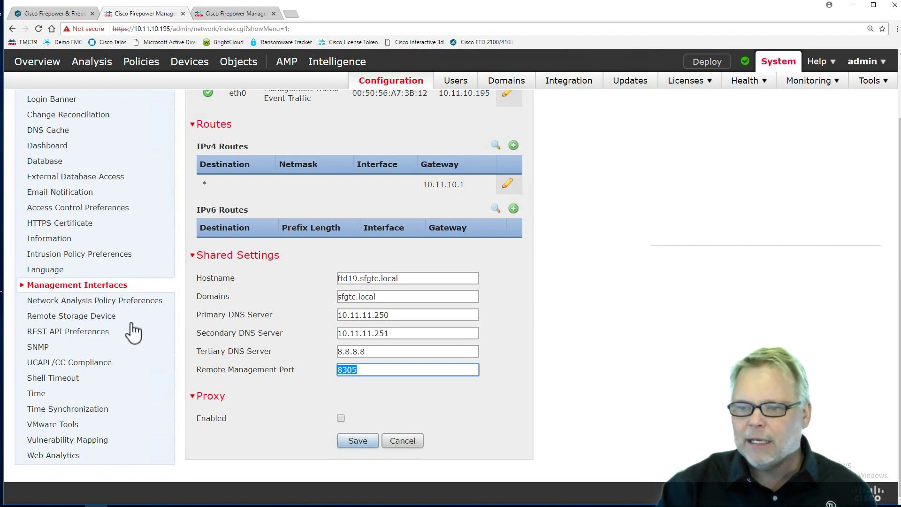
Step: Review the NFS, SMB and SSH storage types under Remote Storage Device, keeping Local (No Remote Storage)
click(85, 324)
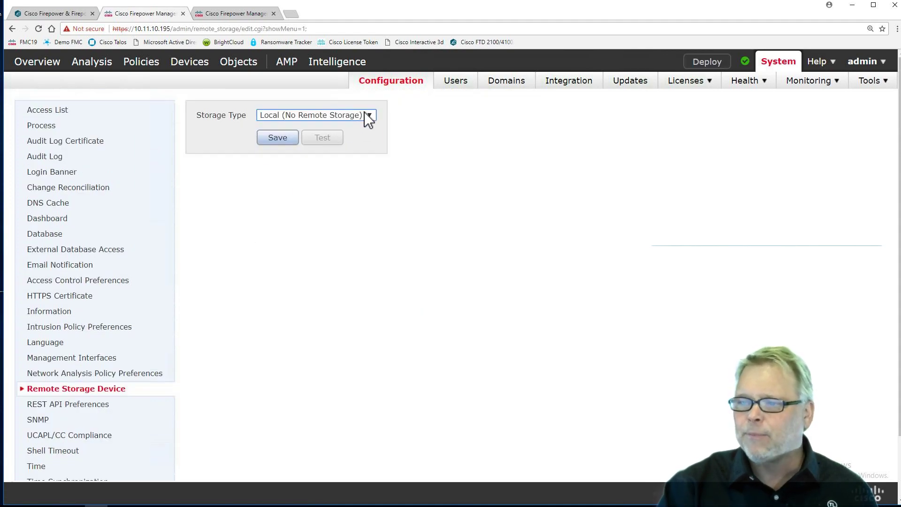
click(366, 114)
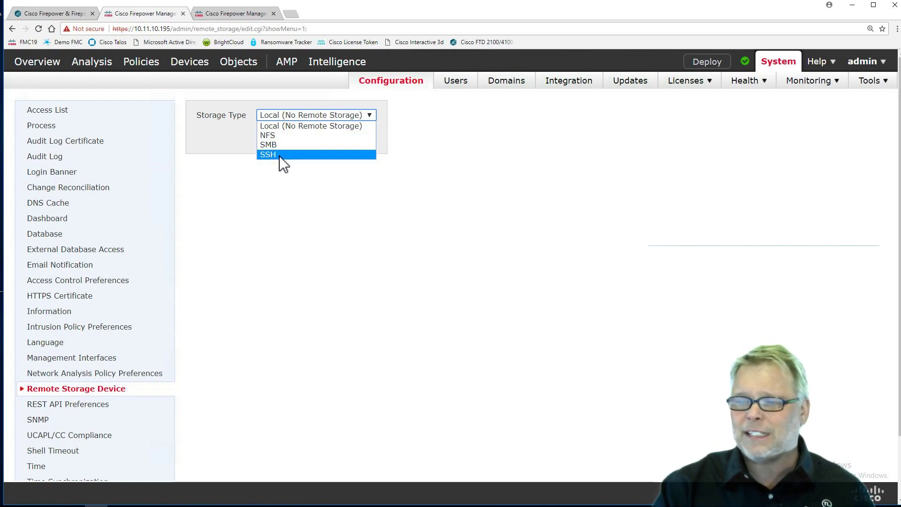
click(287, 204)
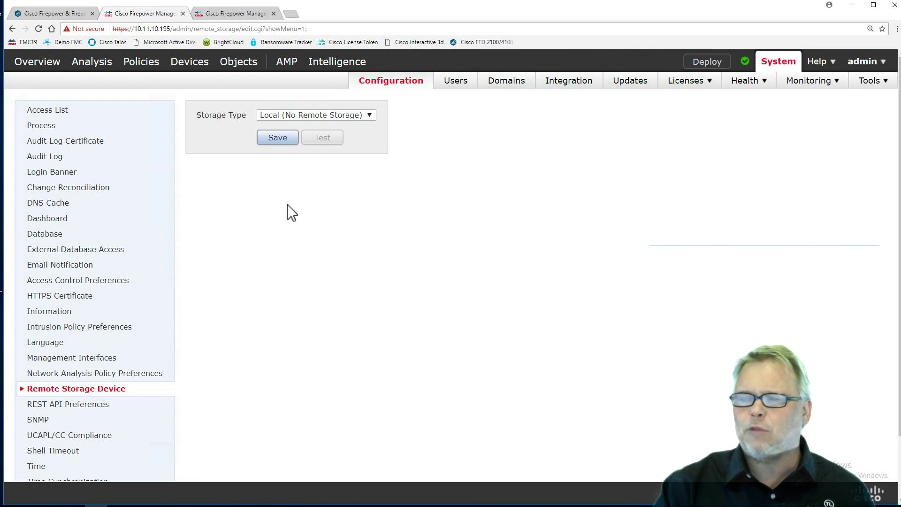
scroll(140, 265, down, 1)
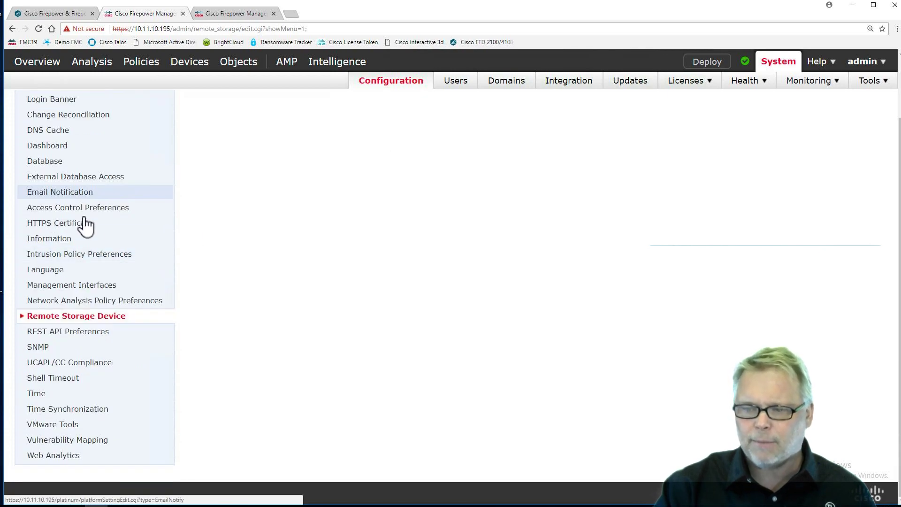
Step: Try SNMP Version 3 and its Add User form, then reload to discard the changes
click(37, 348)
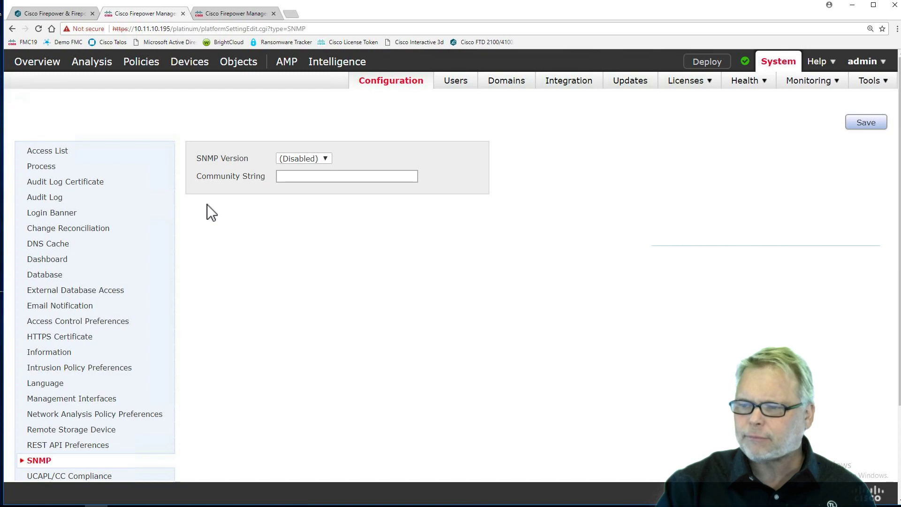
click(305, 158)
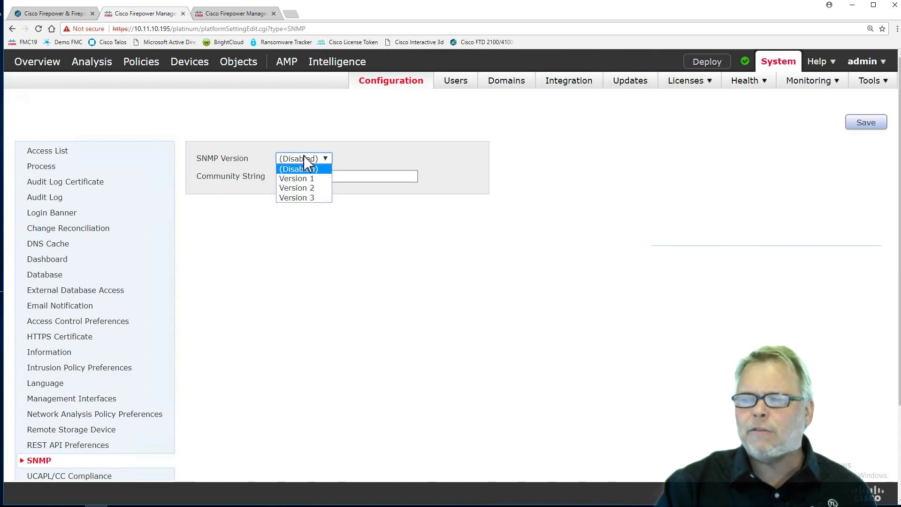
click(306, 198)
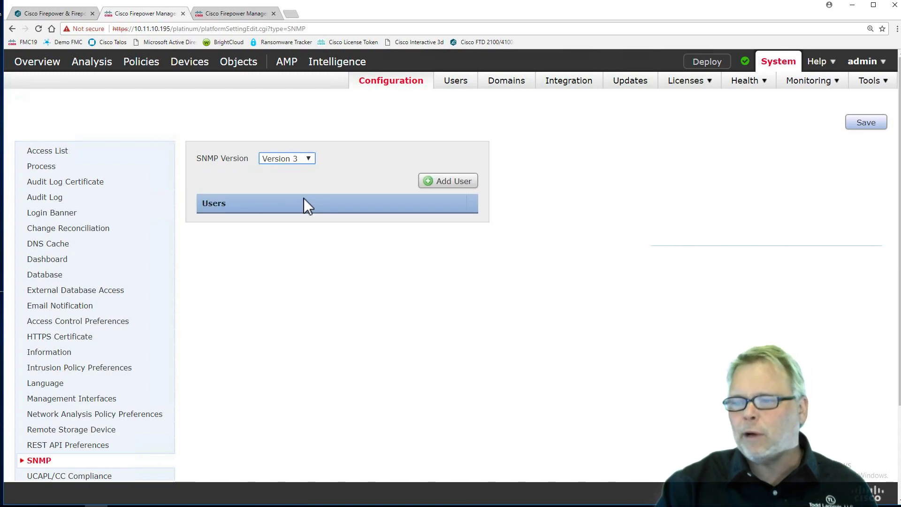
click(443, 186)
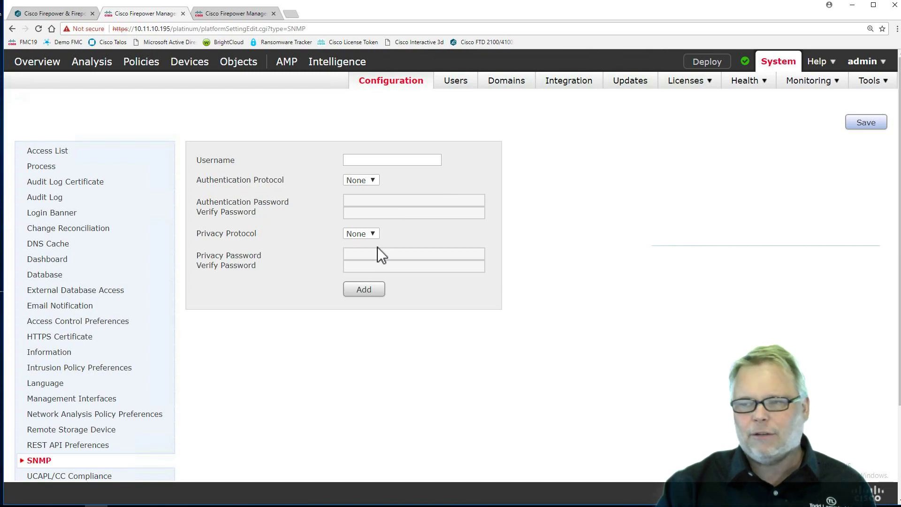
click(42, 462)
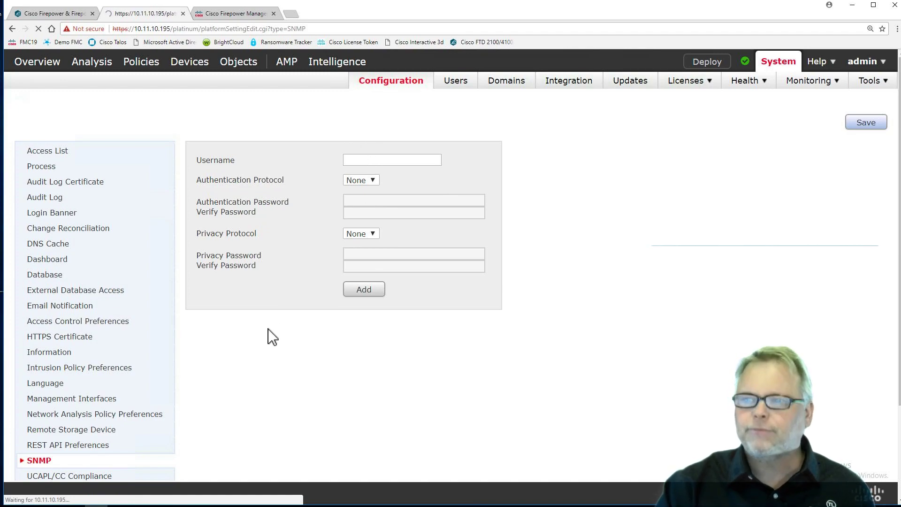
click(308, 159)
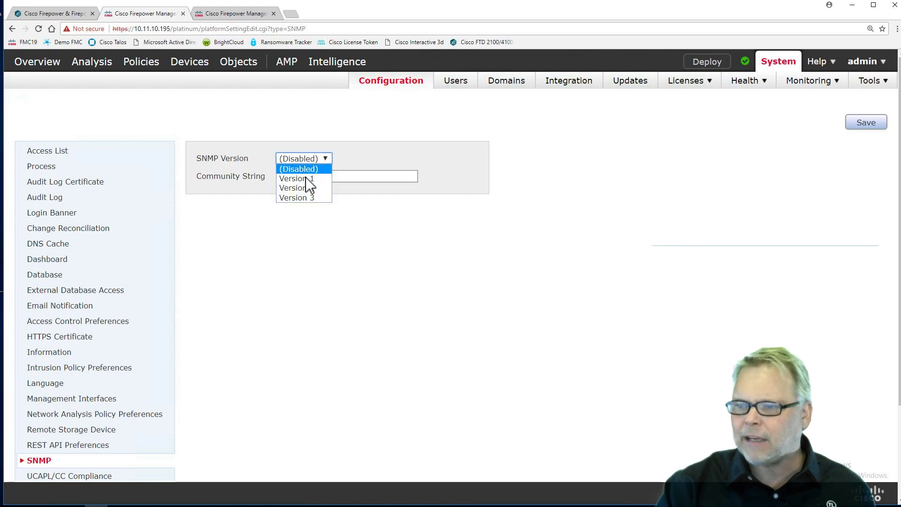
click(300, 187)
click(301, 177)
text(firepower)
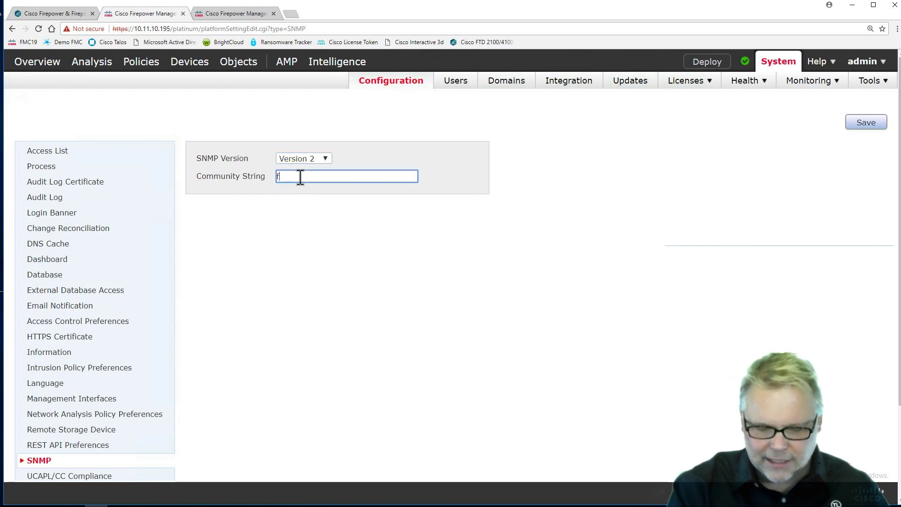
click(862, 131)
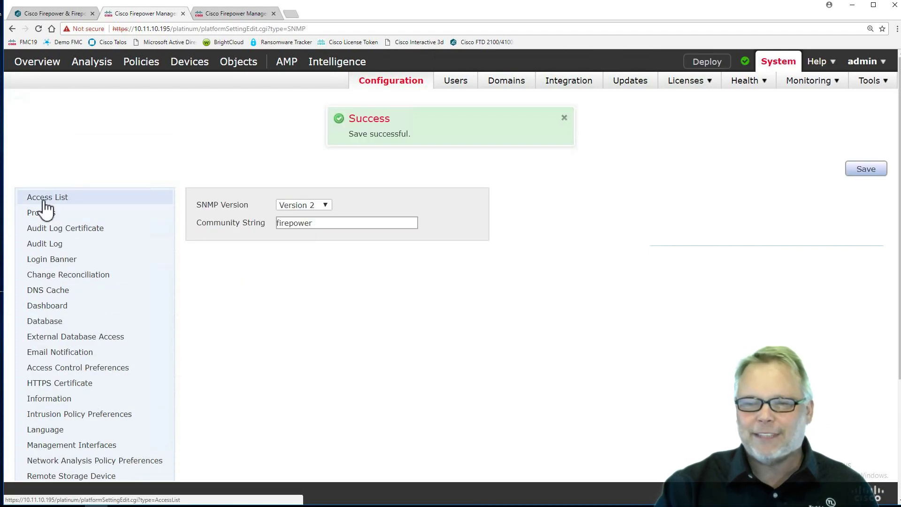
Step: Add an access list rule allowing SNMP on port 161 for host 10.11.11.250 and save
click(46, 201)
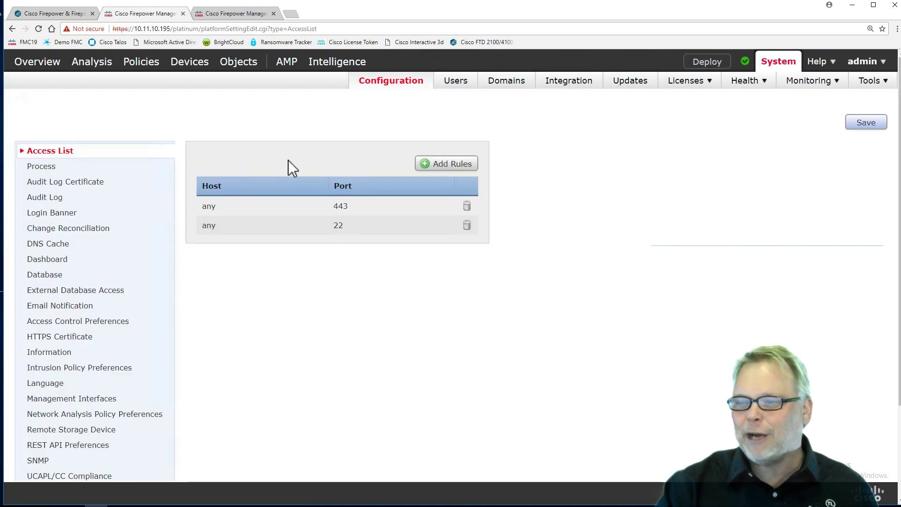
click(449, 166)
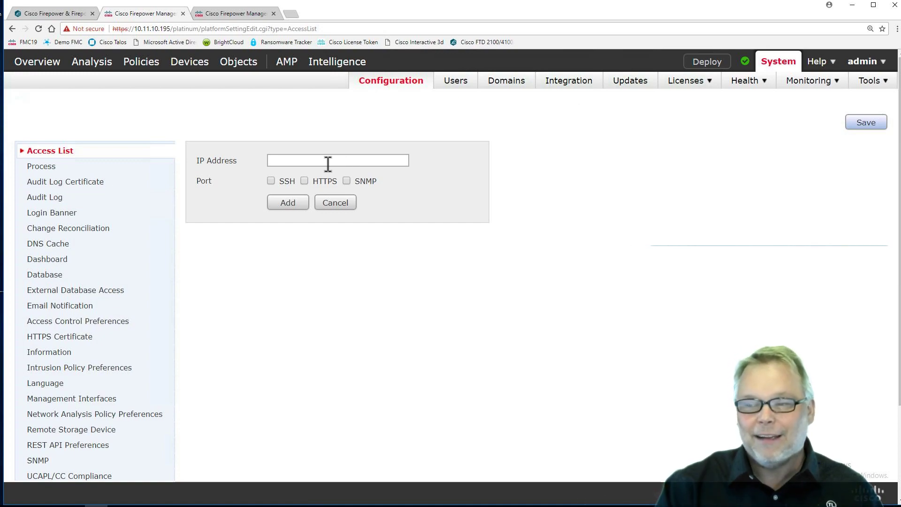
click(288, 161)
text(10.11.11.250)
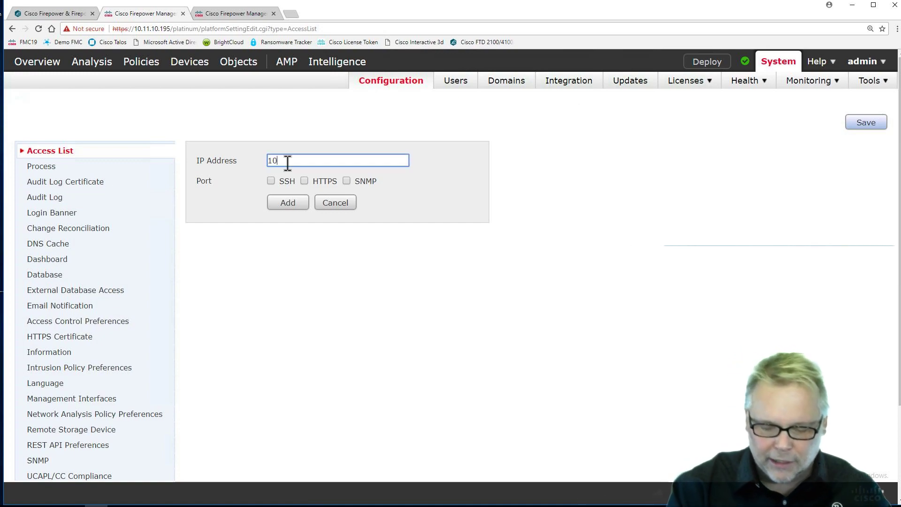
click(346, 181)
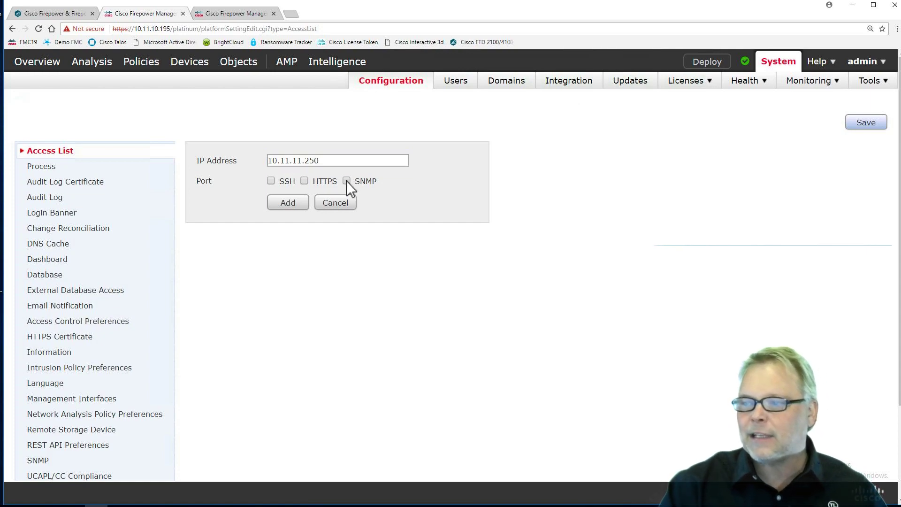
click(292, 202)
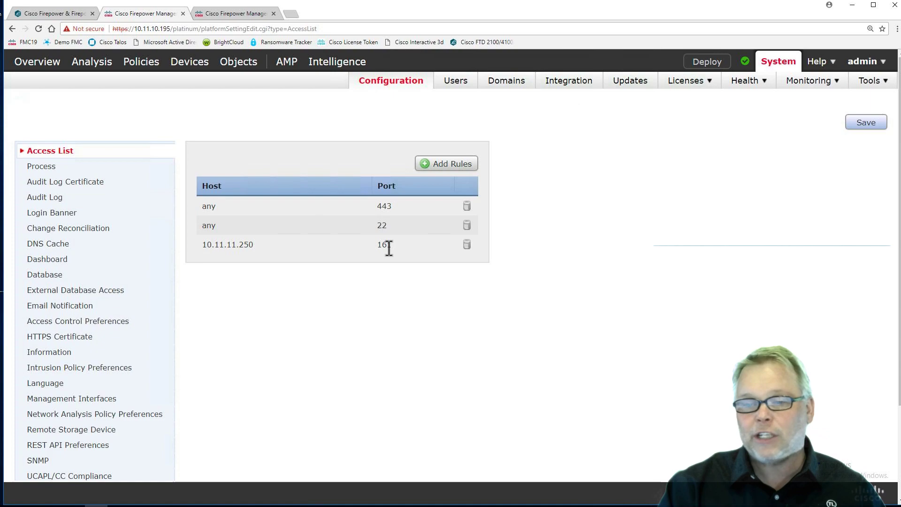
click(865, 124)
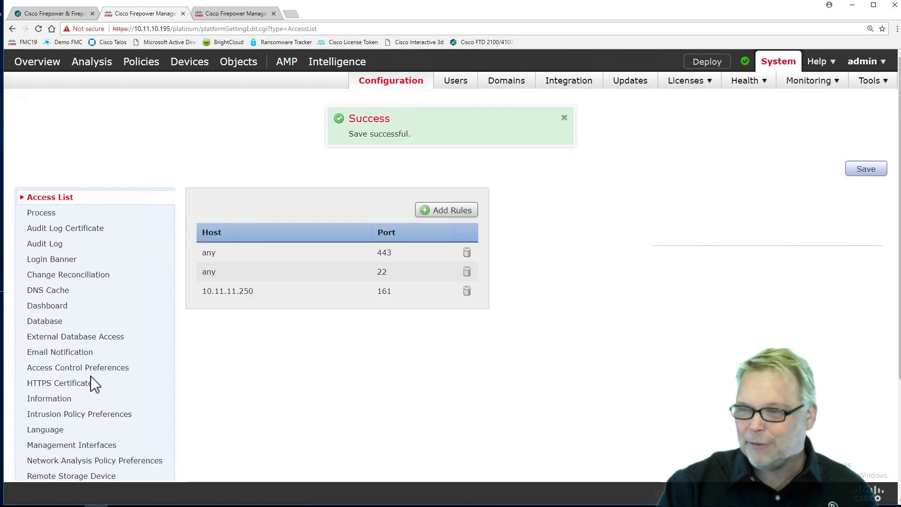
scroll(89, 376, down, 3)
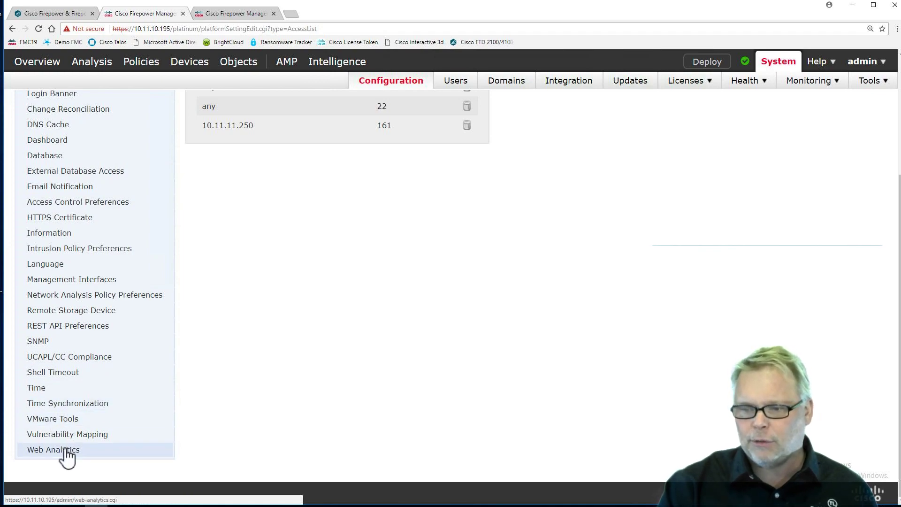
Step: Replace the default sourcefire NTP servers with pool.ntp.org in Time Synchronization and save
click(61, 405)
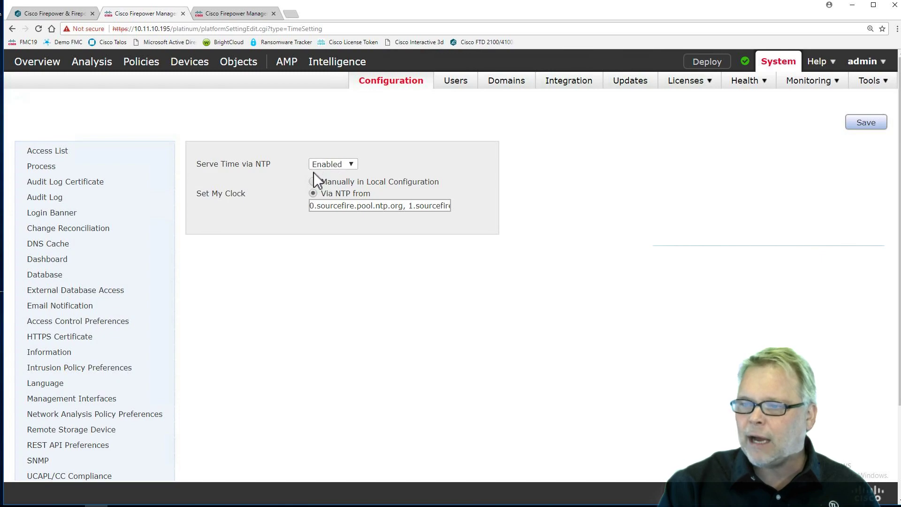
drag(311, 206, 506, 204)
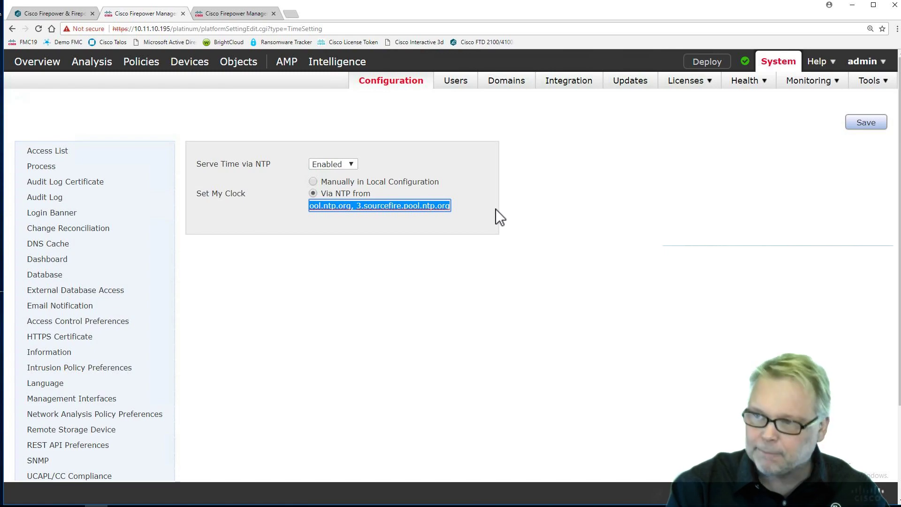
text(pool.)
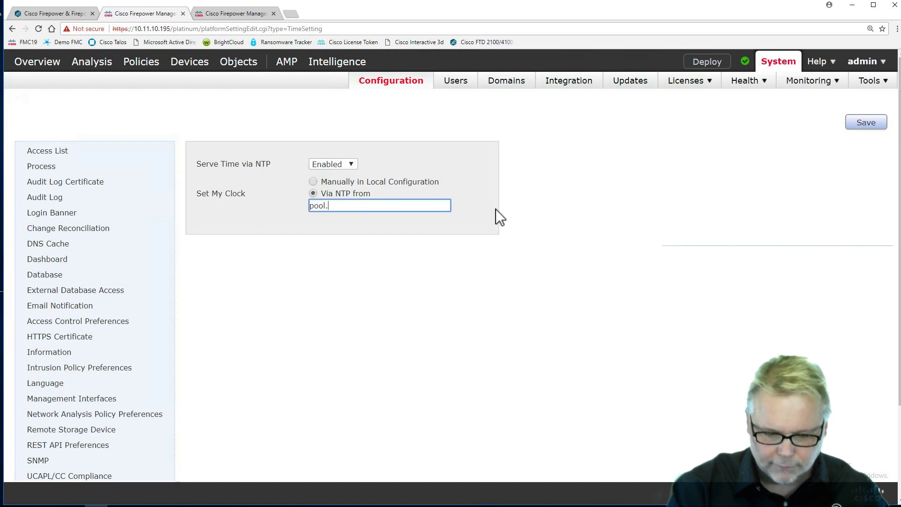
text(ntp.org)
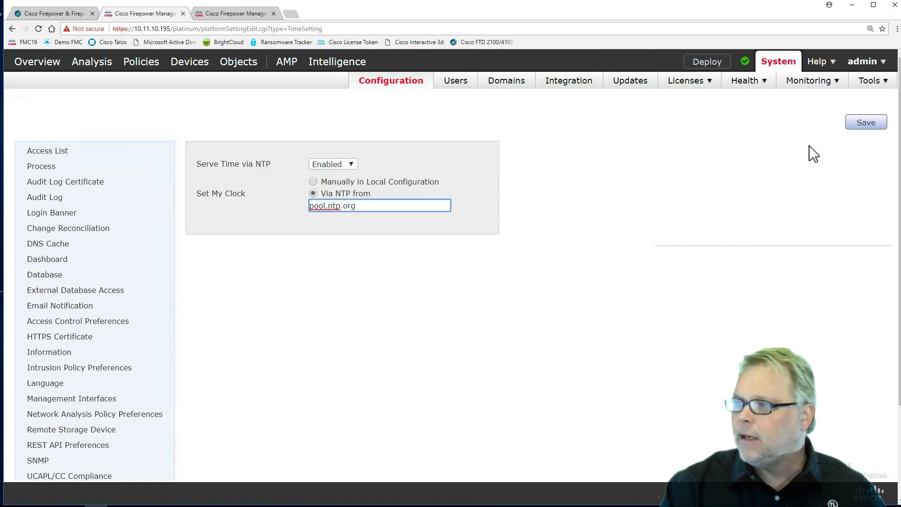
click(865, 123)
scroll(137, 300, down, 3)
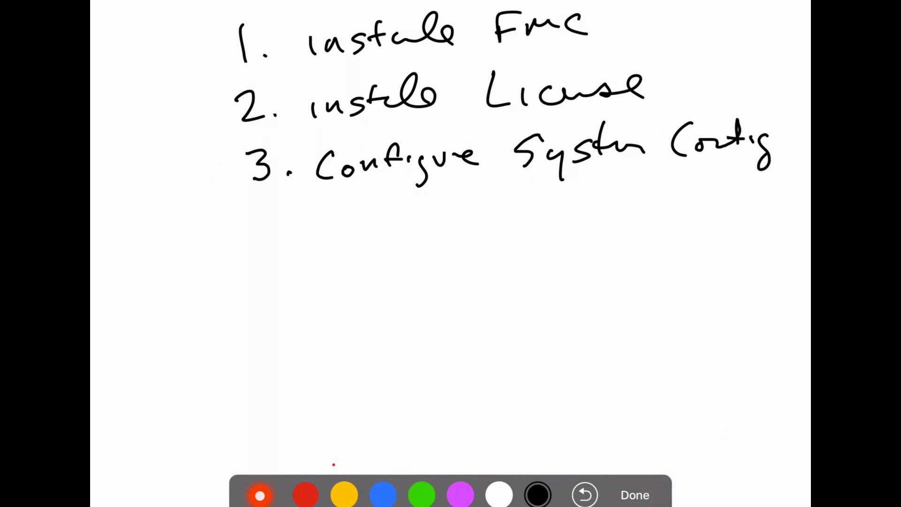
mouse_move(423, 179)
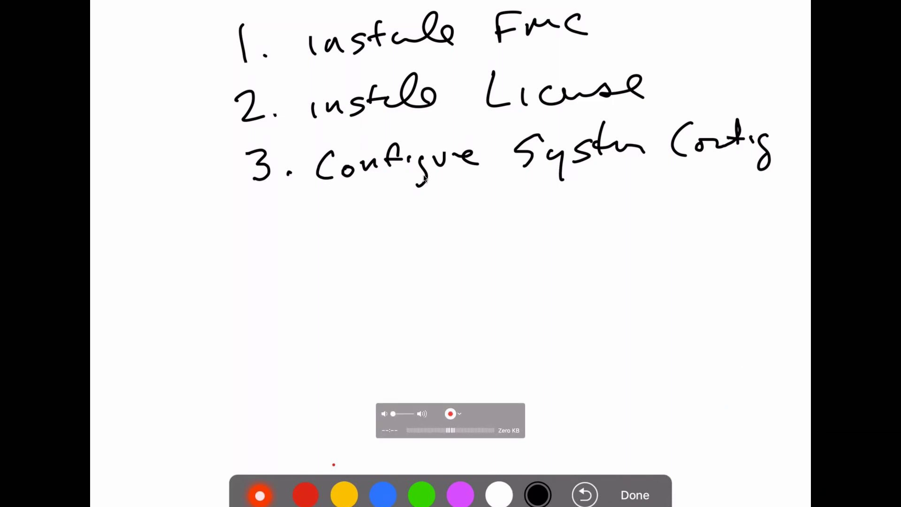